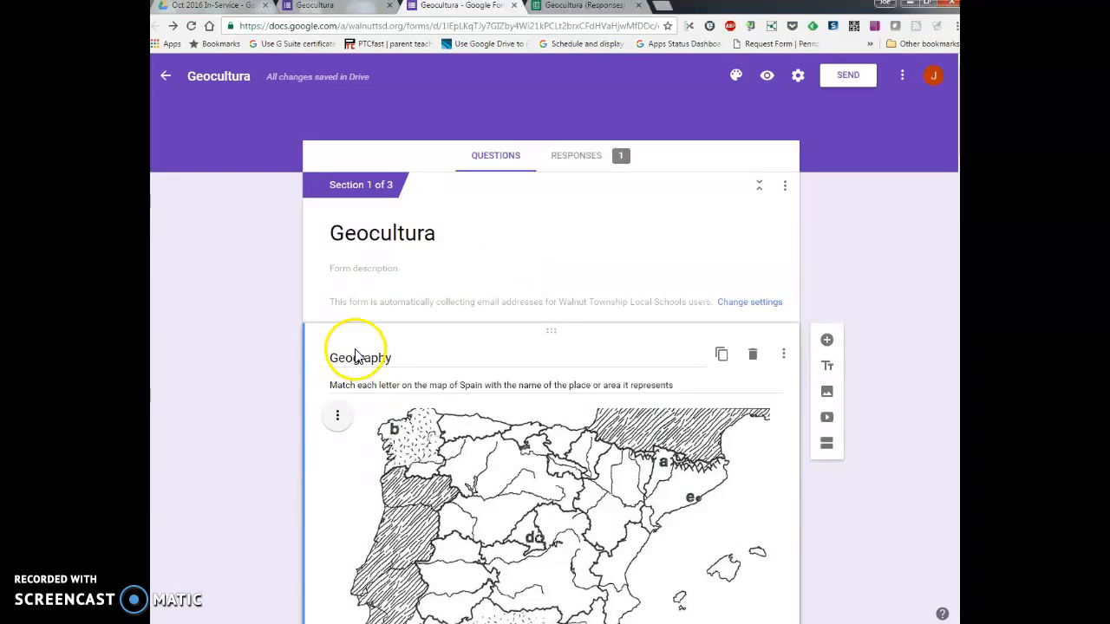
Step: Examine the Geography section of the form, including the lettered map of Spain and its place-matching questions
scroll(438, 293, "down", 1)
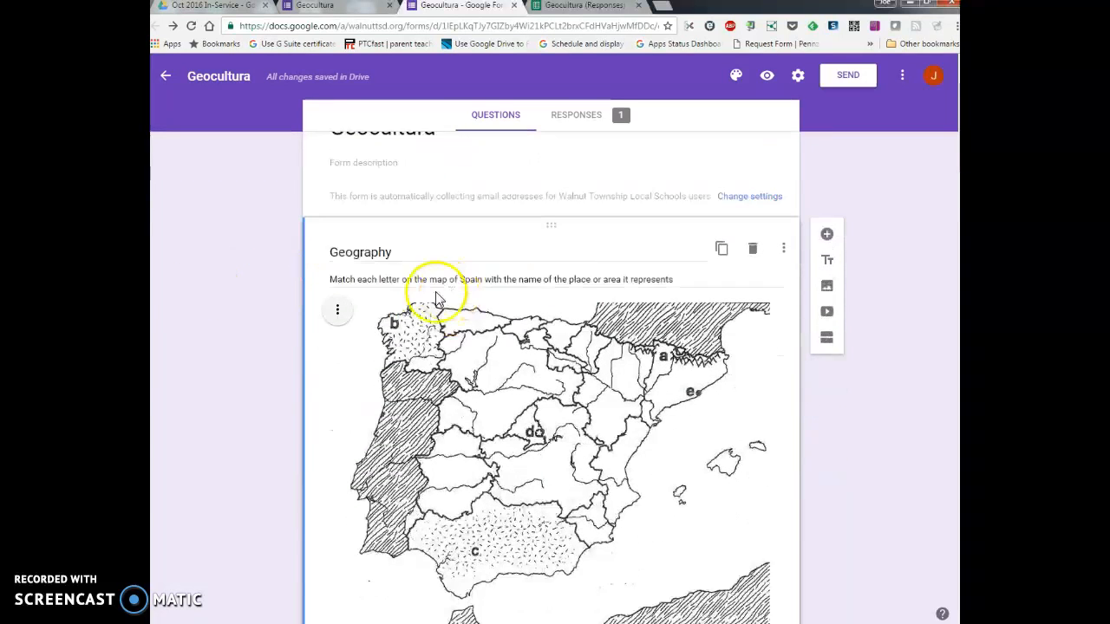
scroll(496, 328, "down", 2)
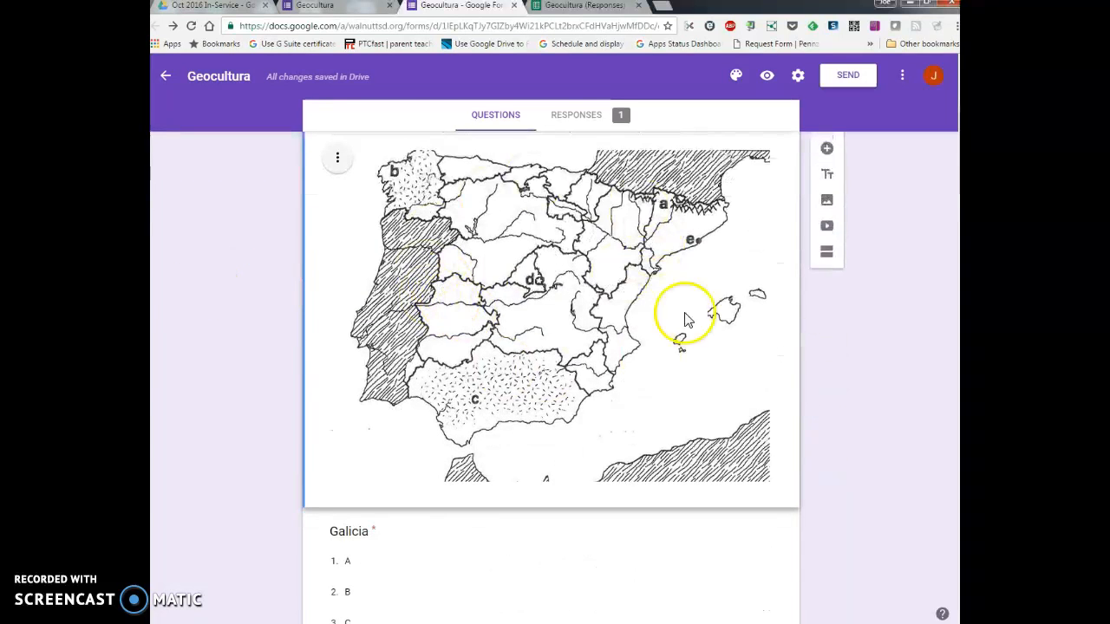
scroll(389, 336, "down", 5)
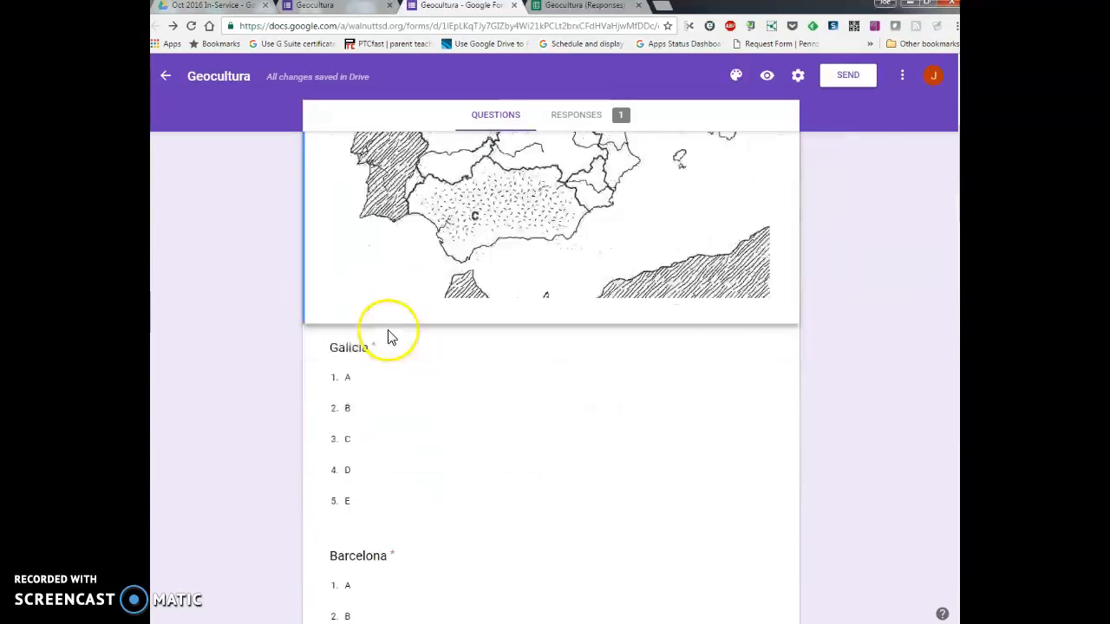
scroll(384, 362, "up", 3)
scroll(386, 362, "down", 12)
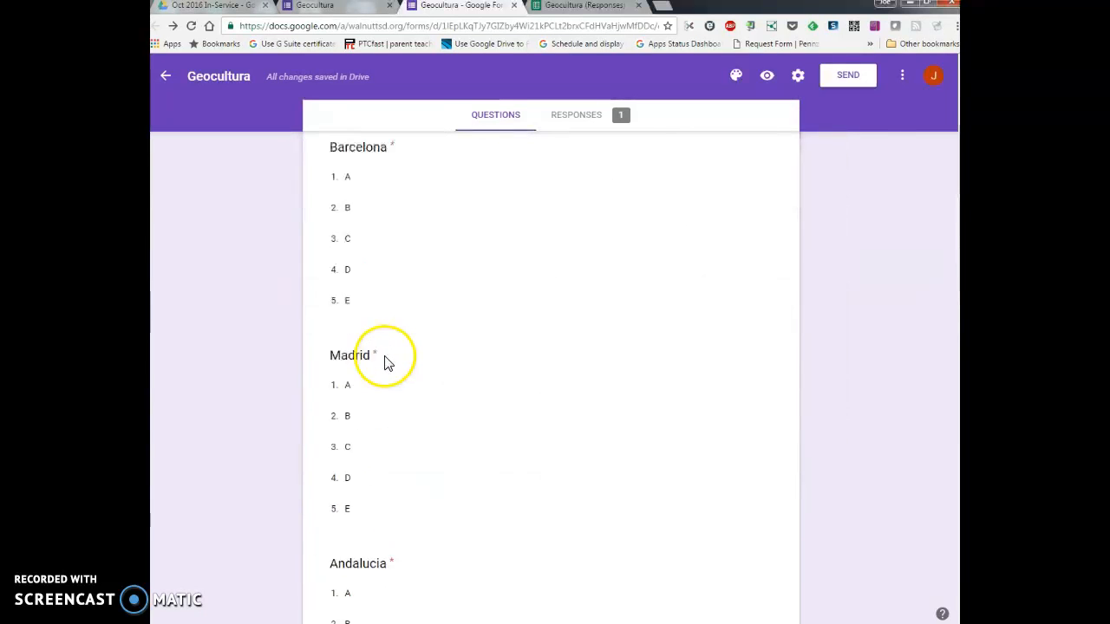
scroll(374, 415, "up", 12)
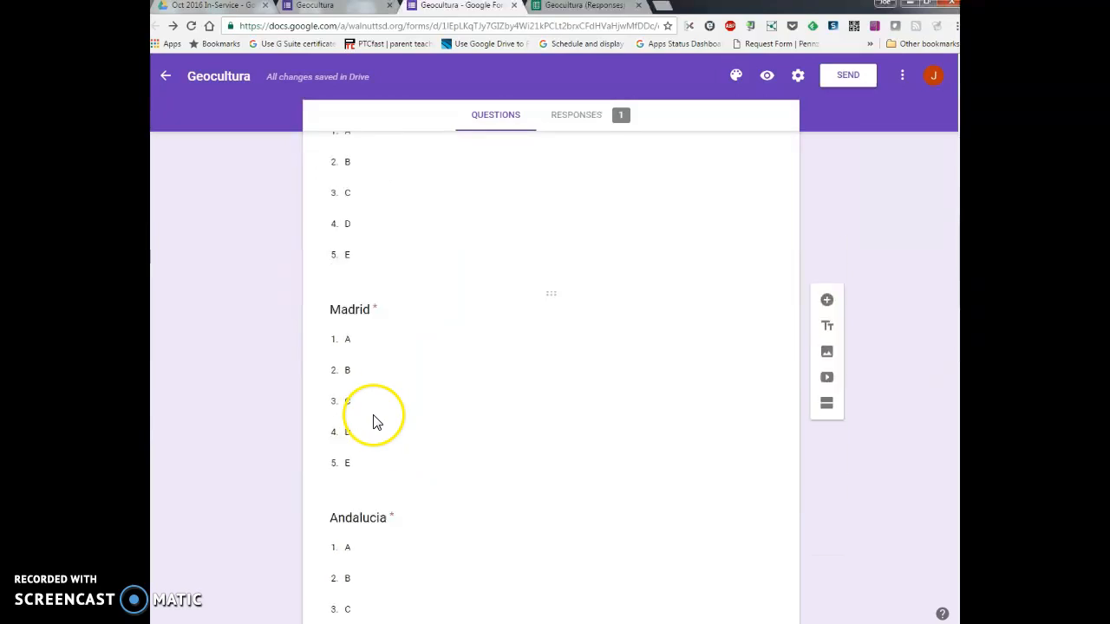
scroll(375, 417, "up", 4)
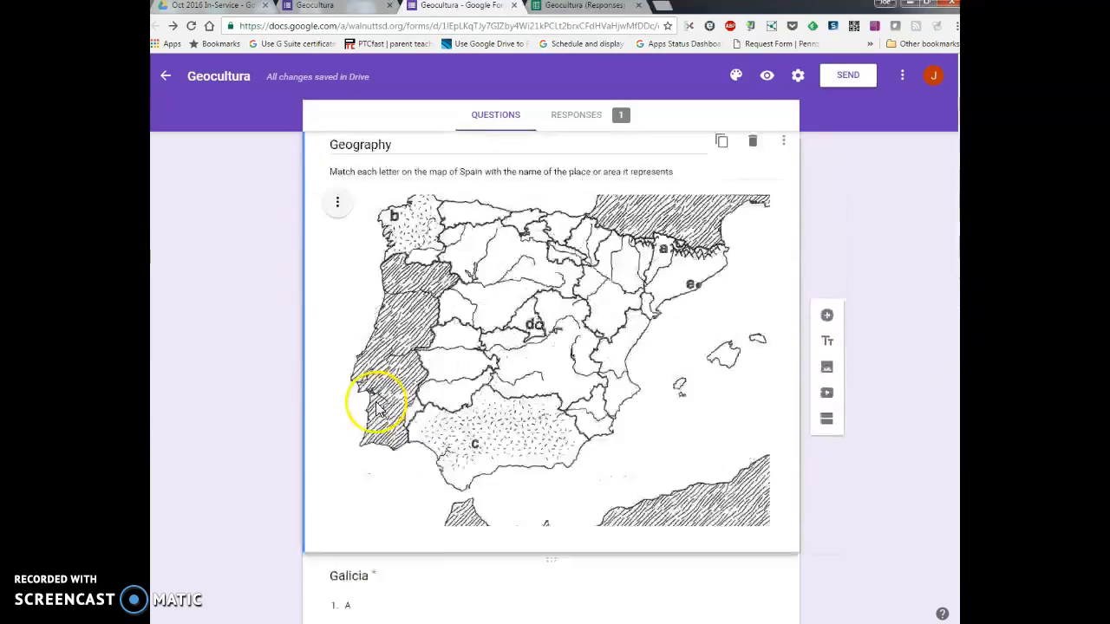
scroll(373, 404, "down", 2)
scroll(373, 399, "up", 2)
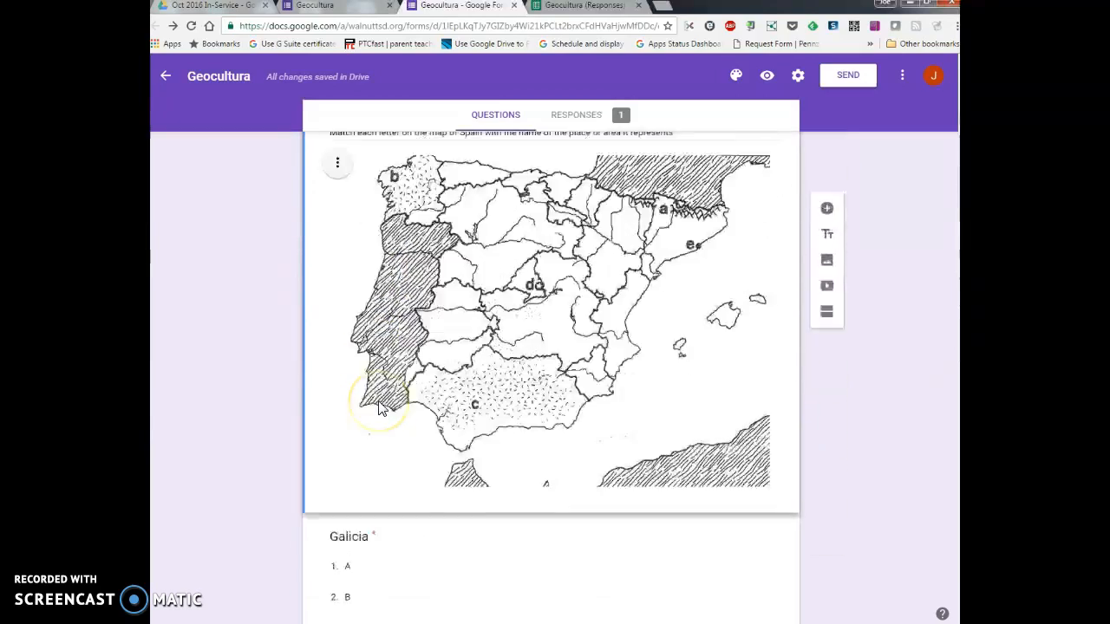
scroll(401, 397, "down", 8)
scroll(424, 399, "down", 7)
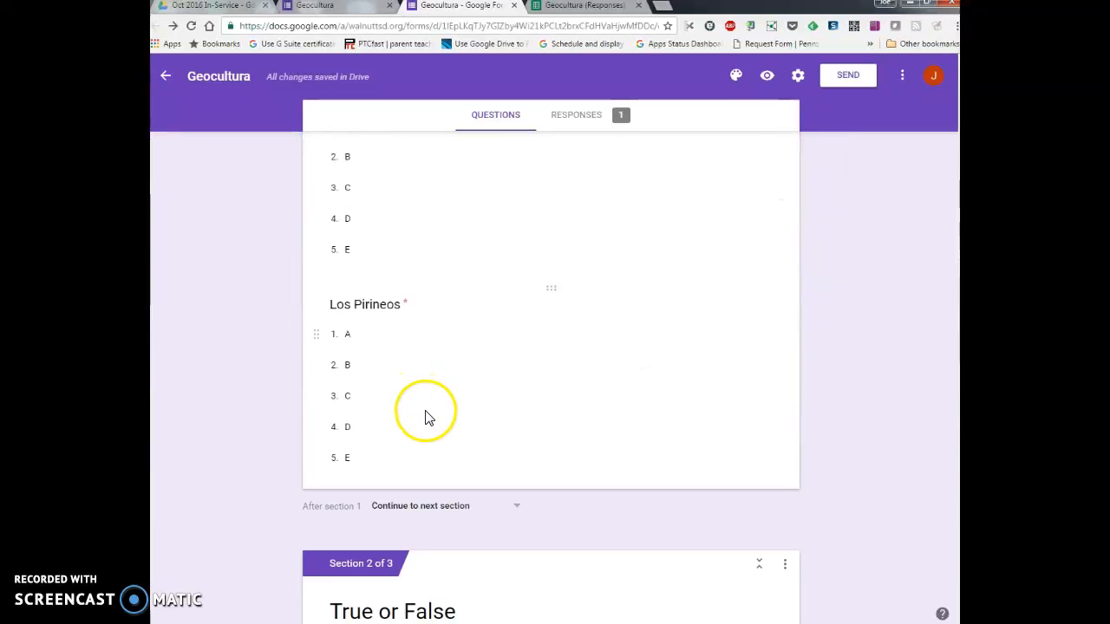
Step: Review the questions in the form's True or False and Multiple Choice sections
scroll(444, 352, "down", 3)
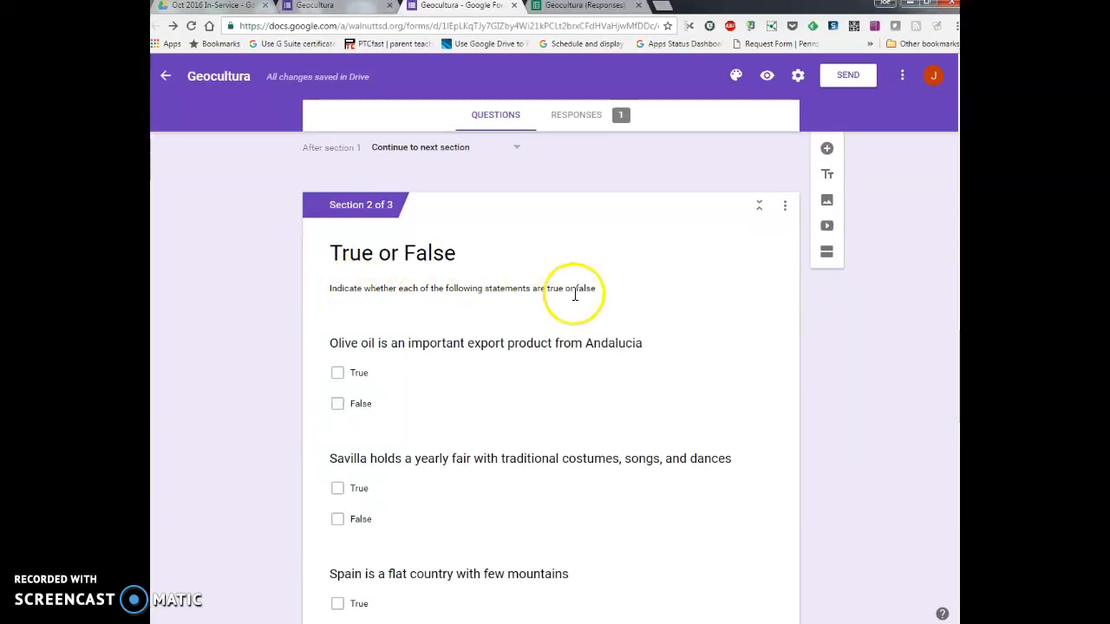
scroll(460, 299, "down", 1)
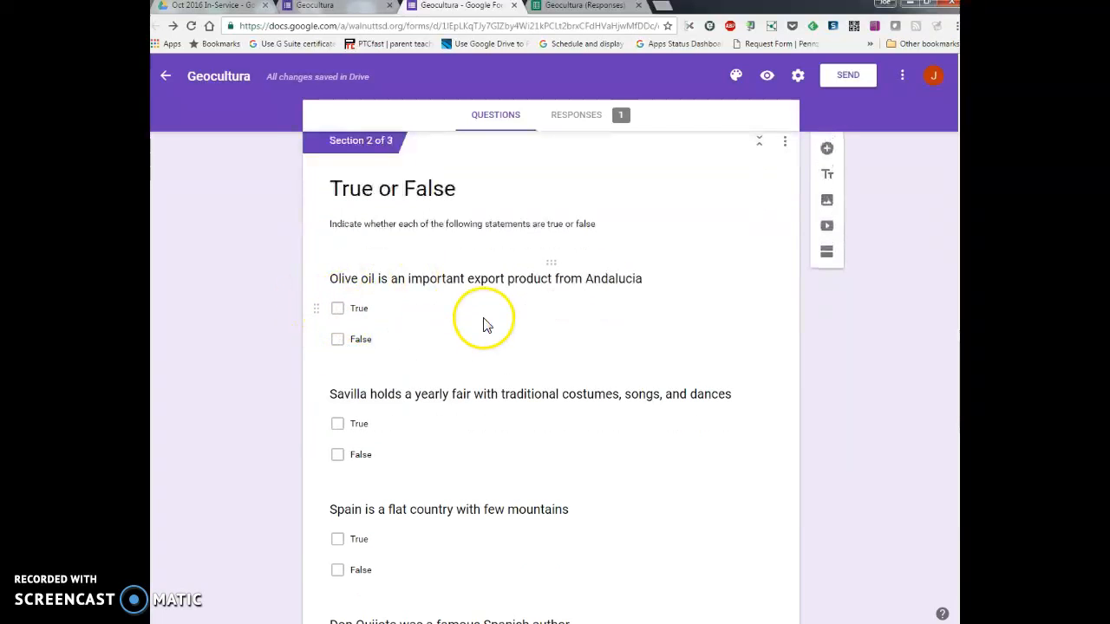
scroll(486, 322, "down", 3)
scroll(357, 382, "down", 8)
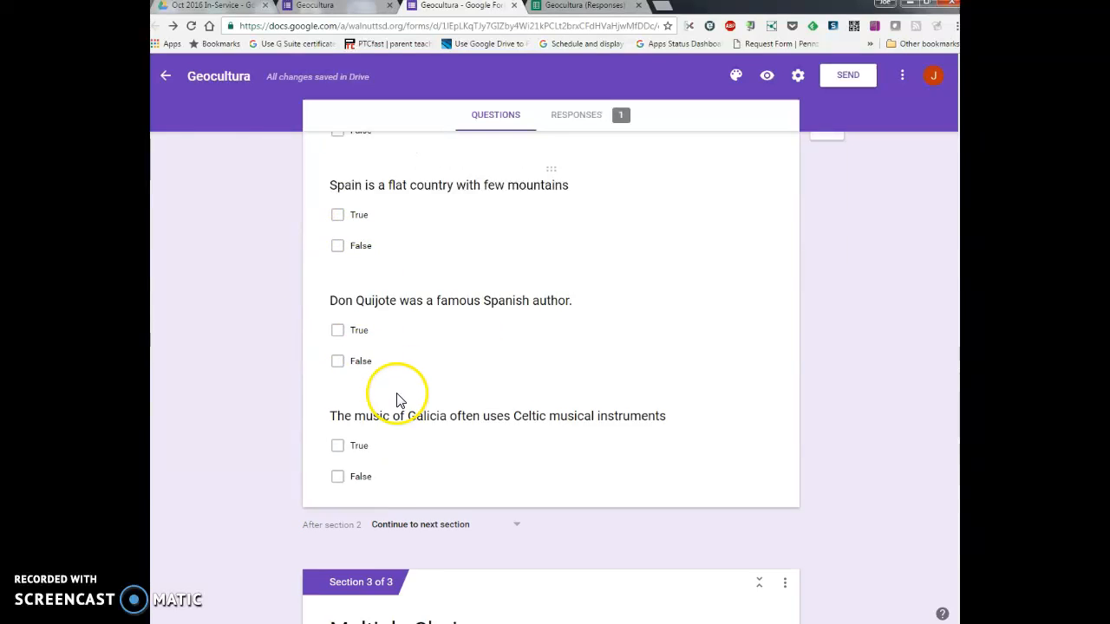
scroll(574, 391, "down", 2)
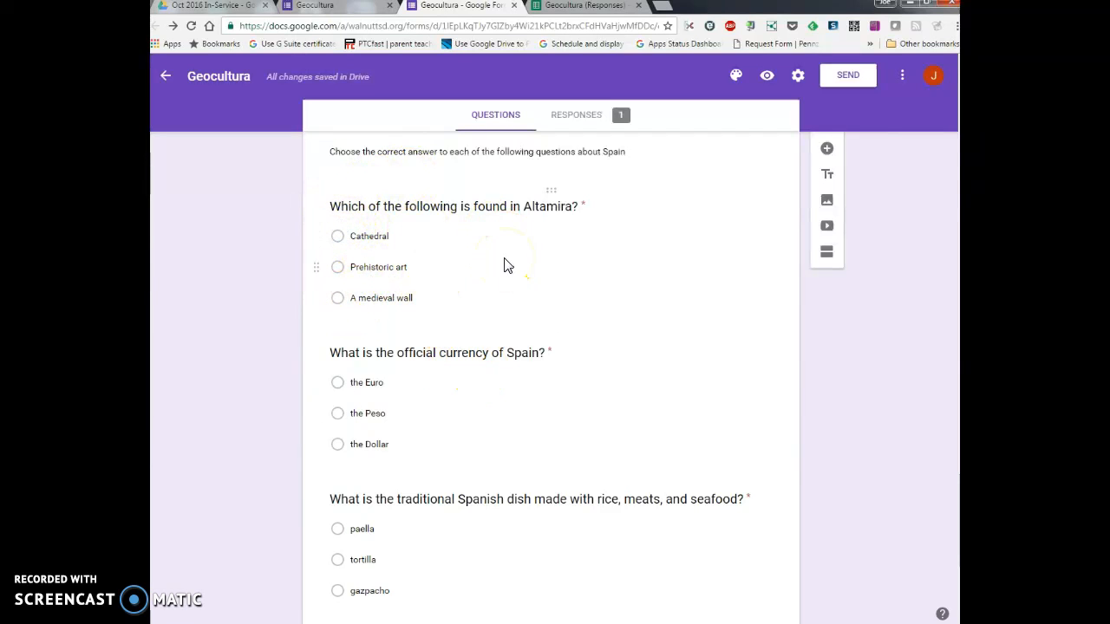
scroll(505, 266, "down", 4)
left_click(495, 347)
scroll(502, 356, "up", 4)
scroll(503, 362, "down", 15)
scroll(506, 358, "up", 6)
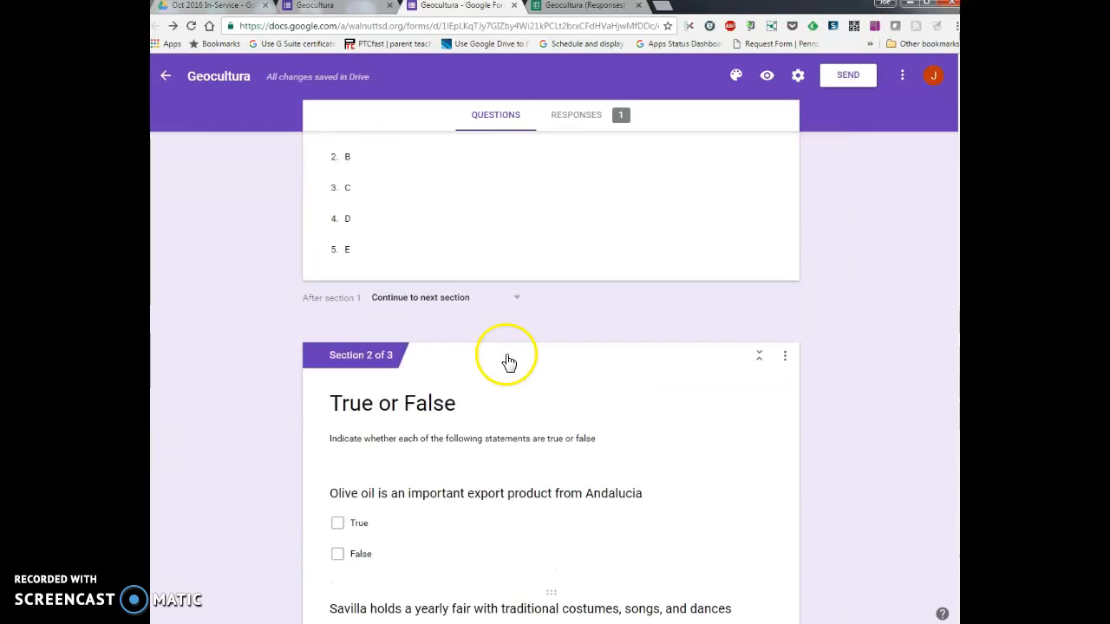
scroll(508, 355, "up", 10)
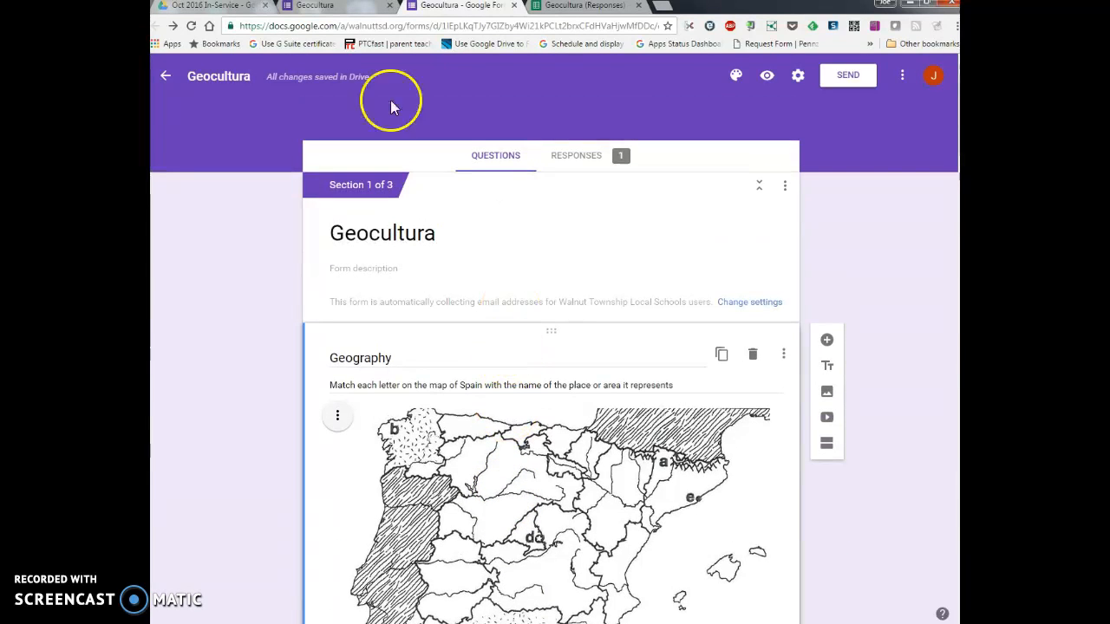
Step: Switch to the respondent view of the Geocultura form and look over the map and its matching questions
left_click(339, 9)
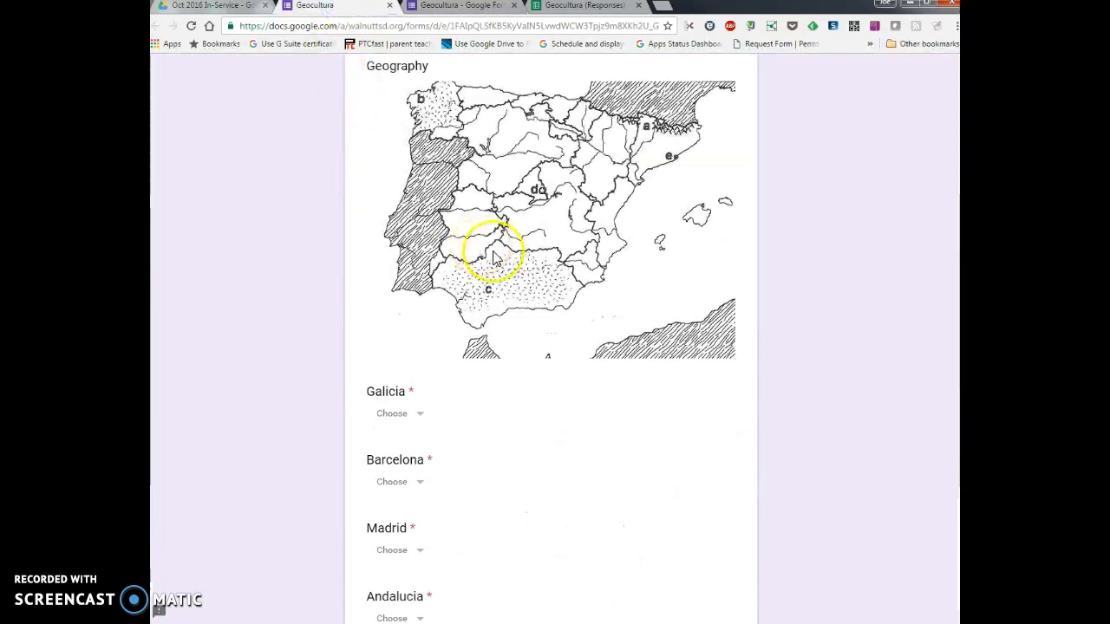
scroll(498, 261, "up", 2)
scroll(483, 260, "down", 1)
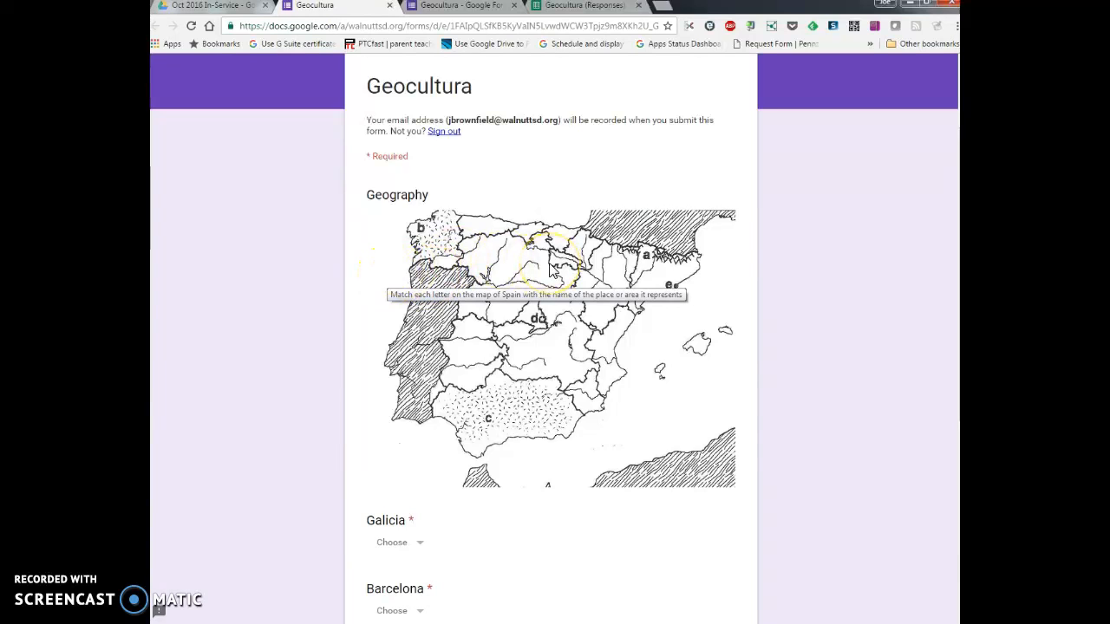
scroll(550, 270, "down", 2)
scroll(550, 270, "up", 3)
scroll(549, 270, "down", 2)
scroll(549, 270, "down", 3)
Step: Answer the first three map-matching questions with B for Galicia, E for Barcelona and D for Madrid
left_click(424, 224)
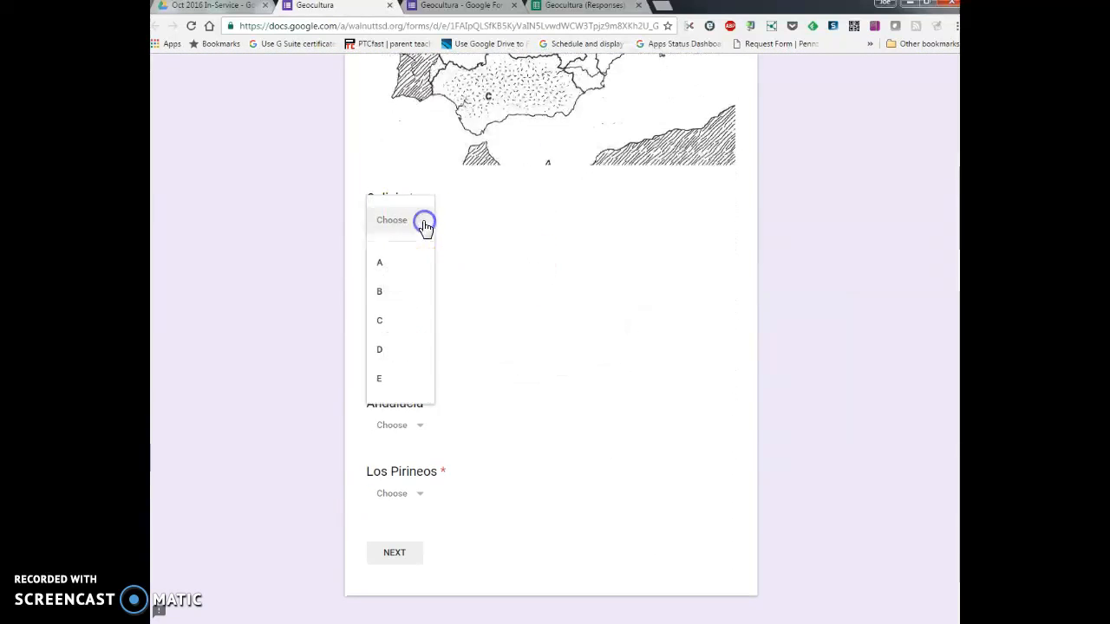
left_click(388, 291)
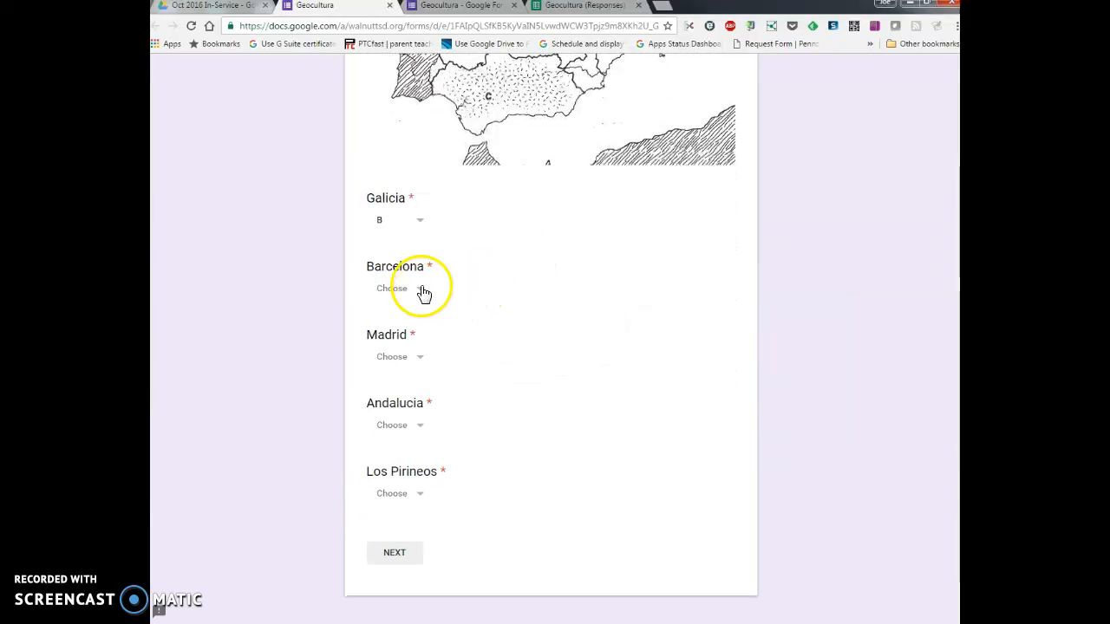
left_click(424, 292)
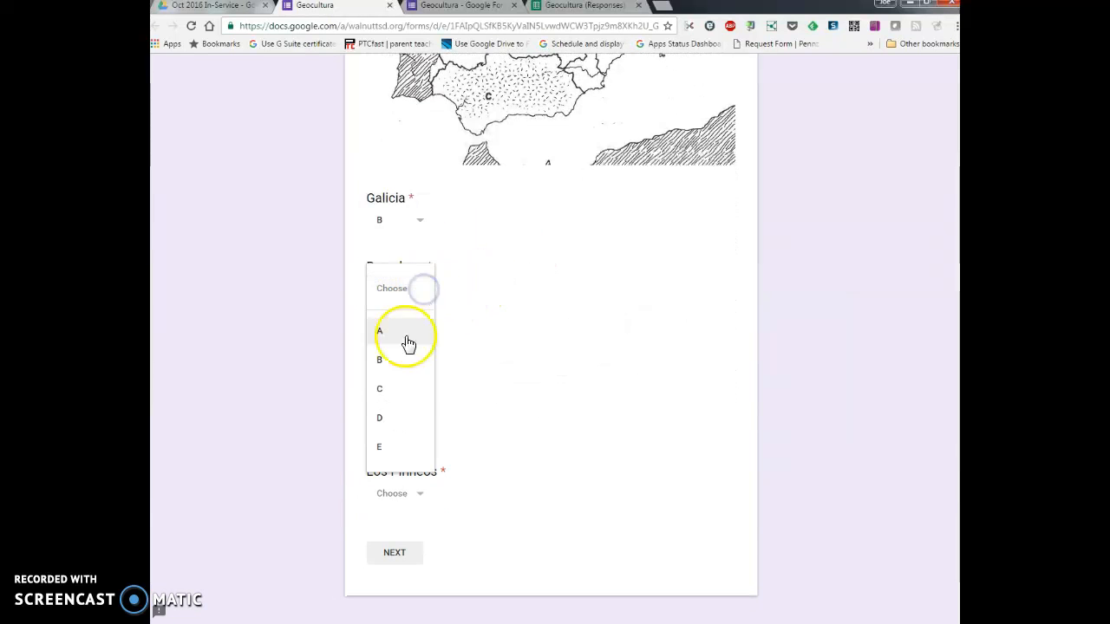
left_click(390, 443)
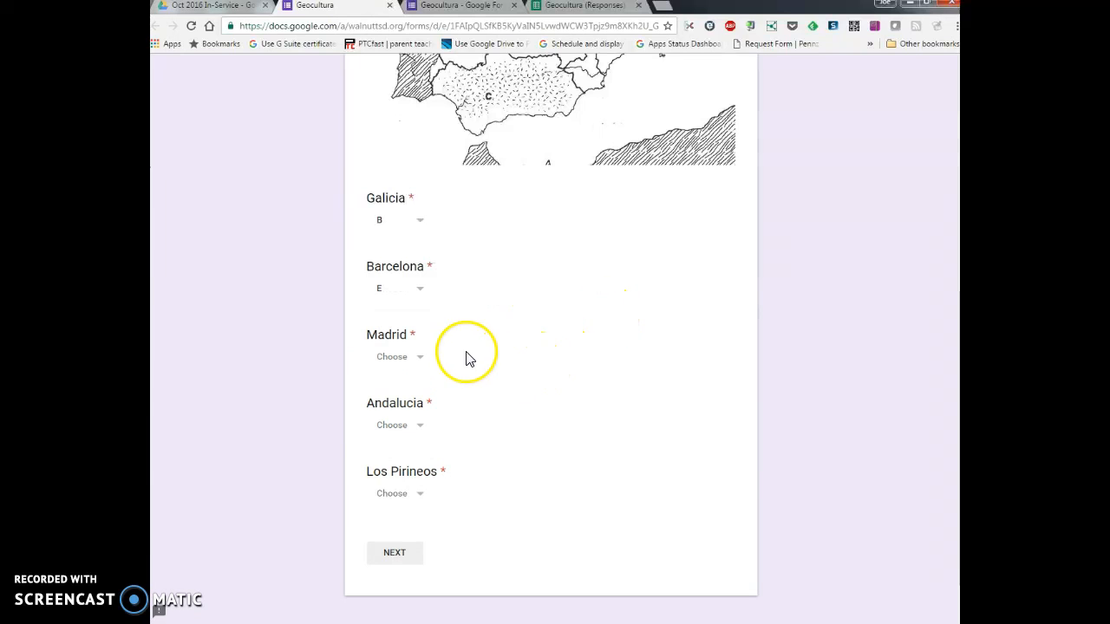
left_click(413, 358)
left_click(390, 484)
Step: Choose C for Andalucia and A for Los Pirineos, and continue to the True or False section
scroll(578, 391, "down", 1)
left_click(419, 362)
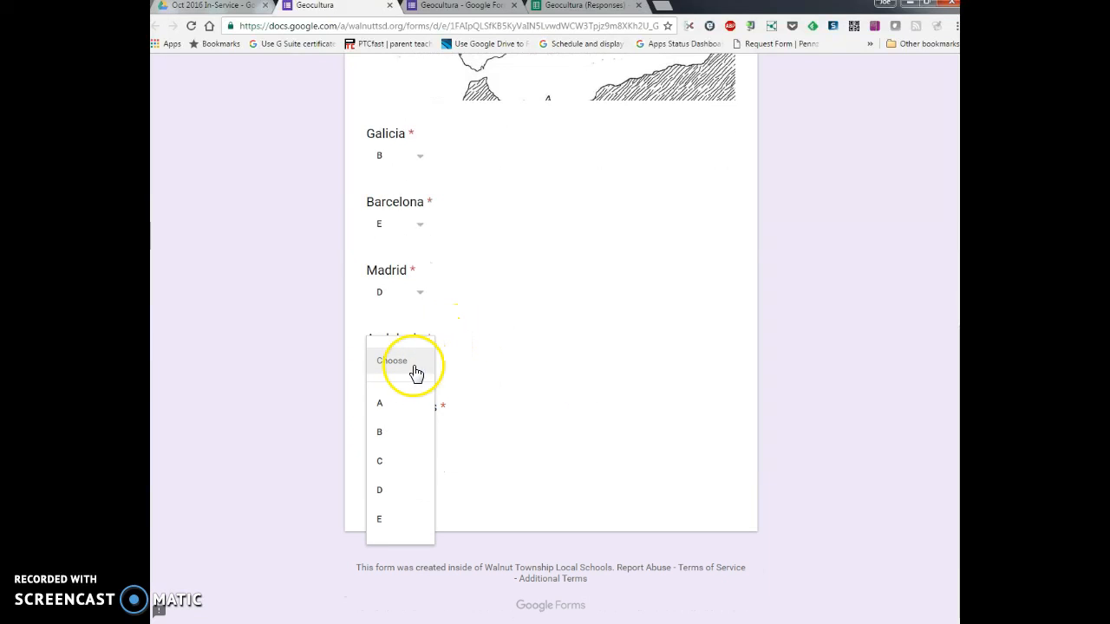
left_click(390, 458)
left_click(427, 433)
left_click(521, 428)
left_click(392, 486)
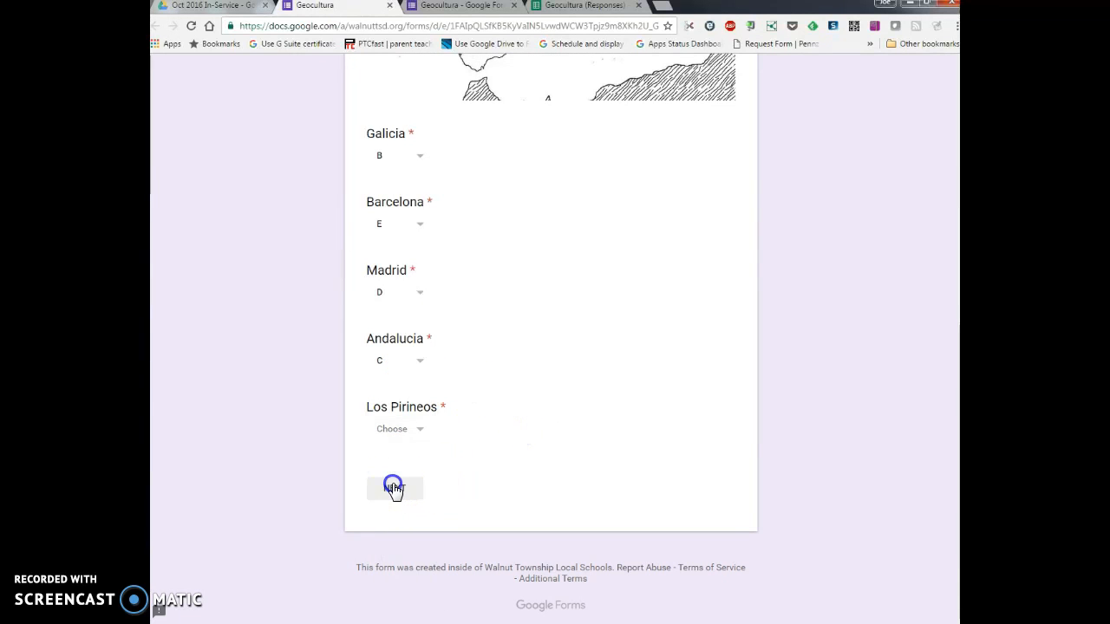
left_click(417, 431)
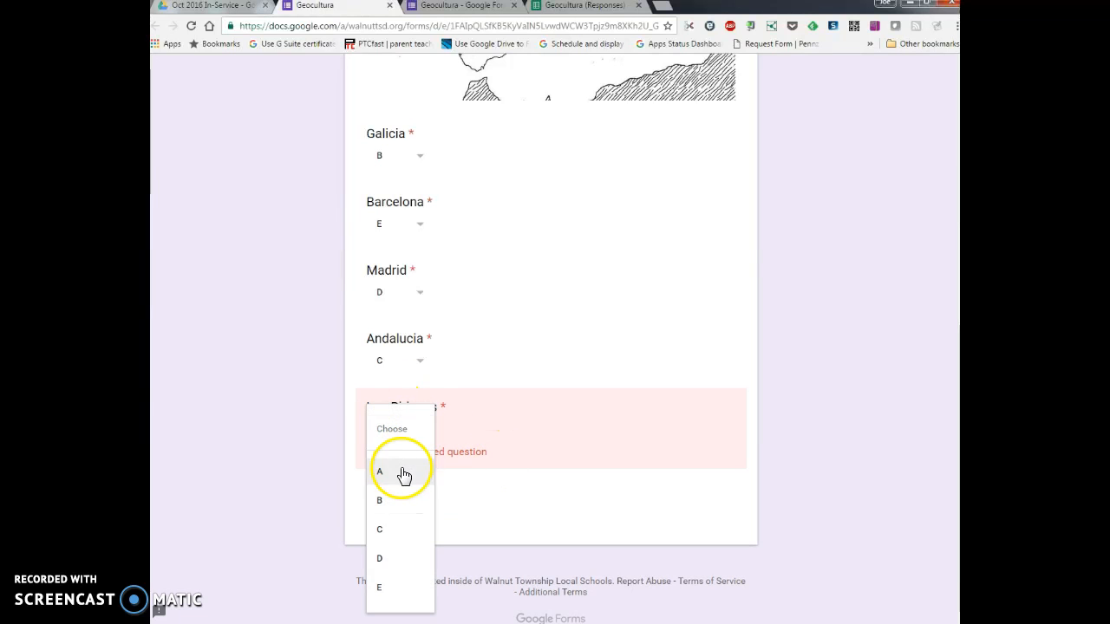
left_click(404, 472)
left_click(399, 486)
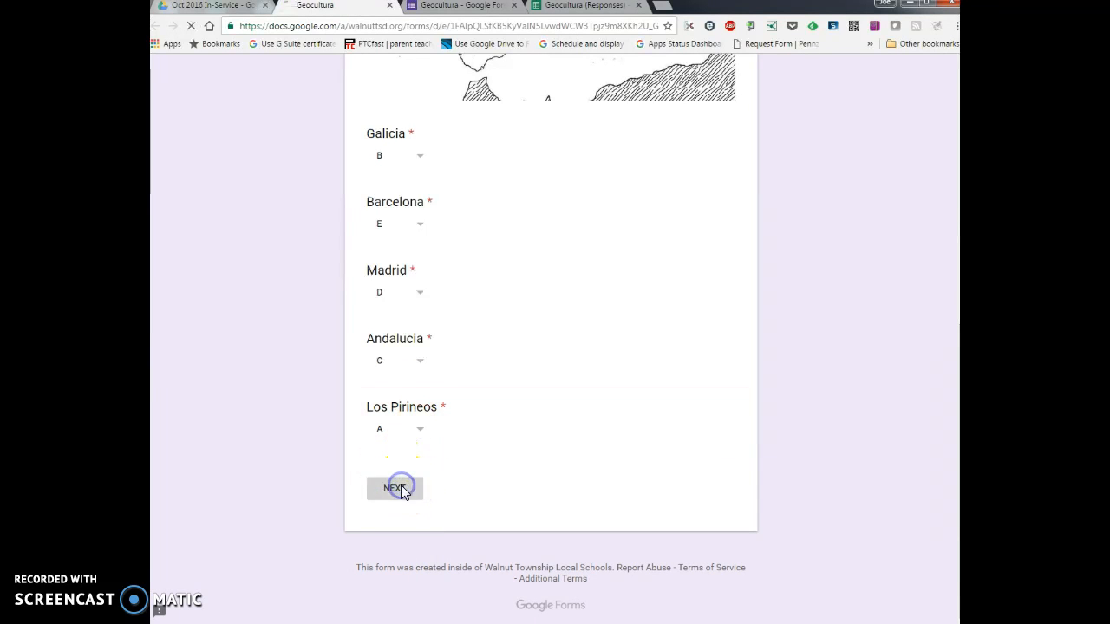
Step: Mark the statements about Andalucia's olive oil, Savilla's yearly fair and Spain being a flat country as True
scroll(619, 384, "down", 2)
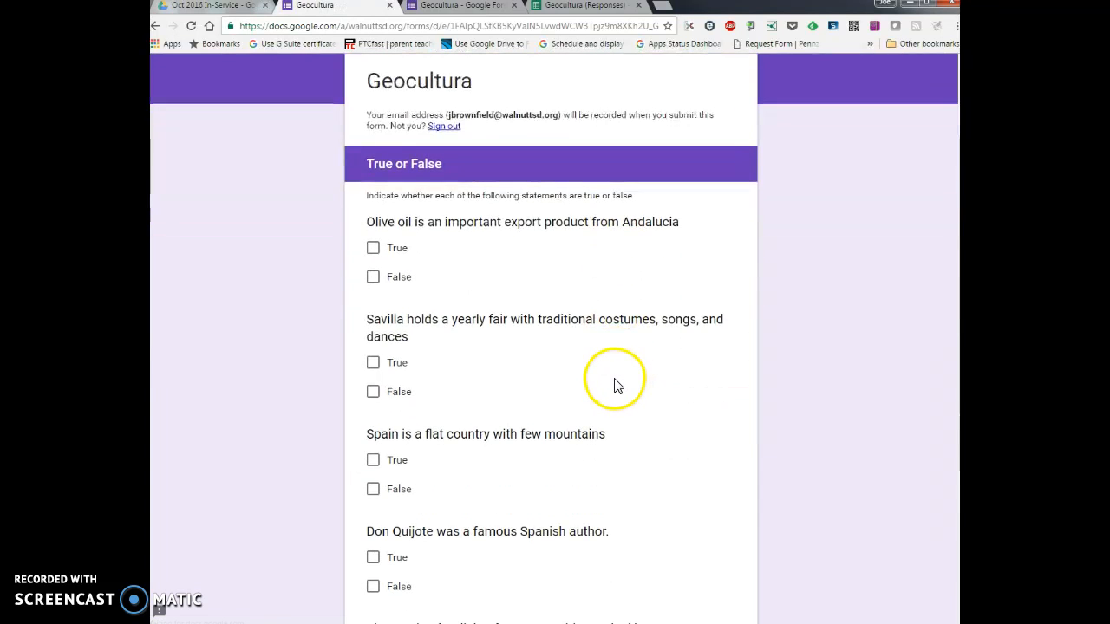
scroll(618, 385, "down", 1)
scroll(612, 386, "down", 3)
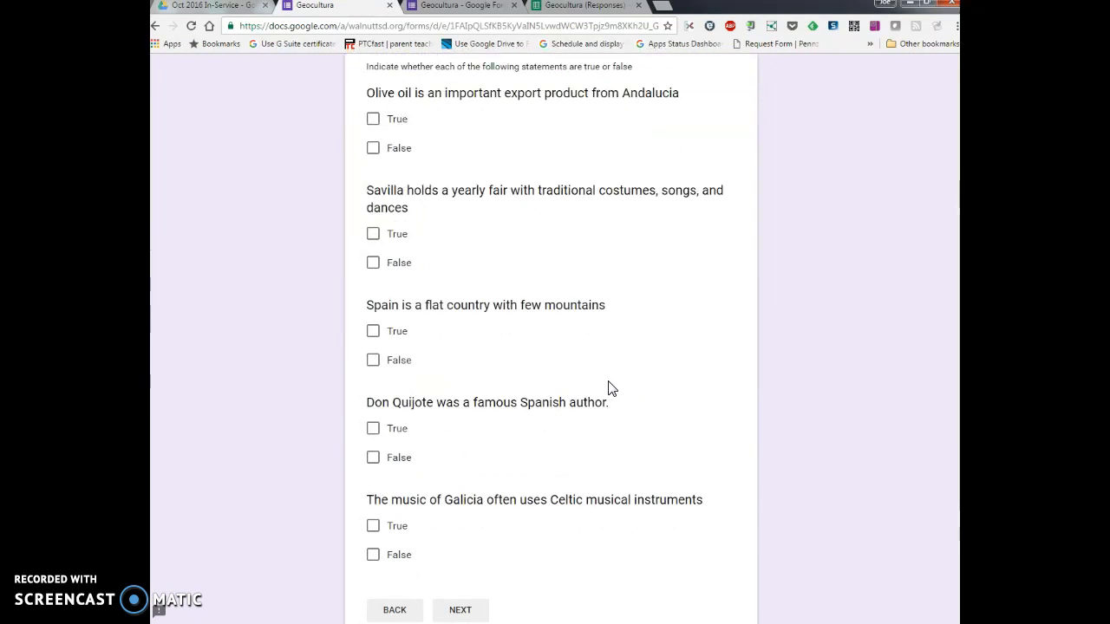
scroll(599, 381, "up", 4)
scroll(598, 391, "down", 2)
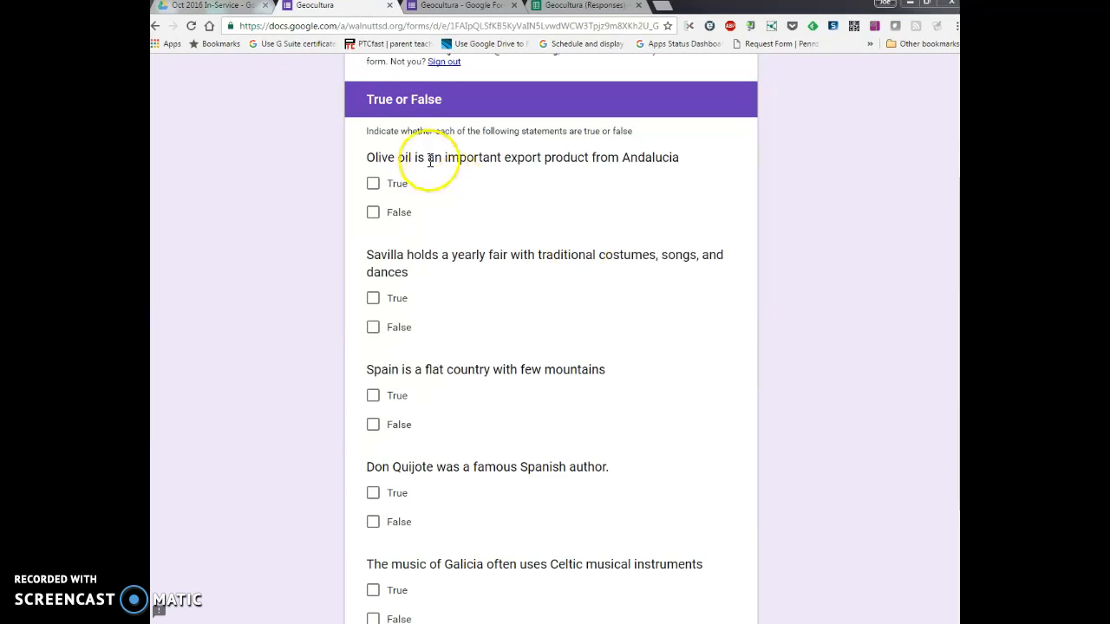
left_click(373, 183)
left_click(373, 299)
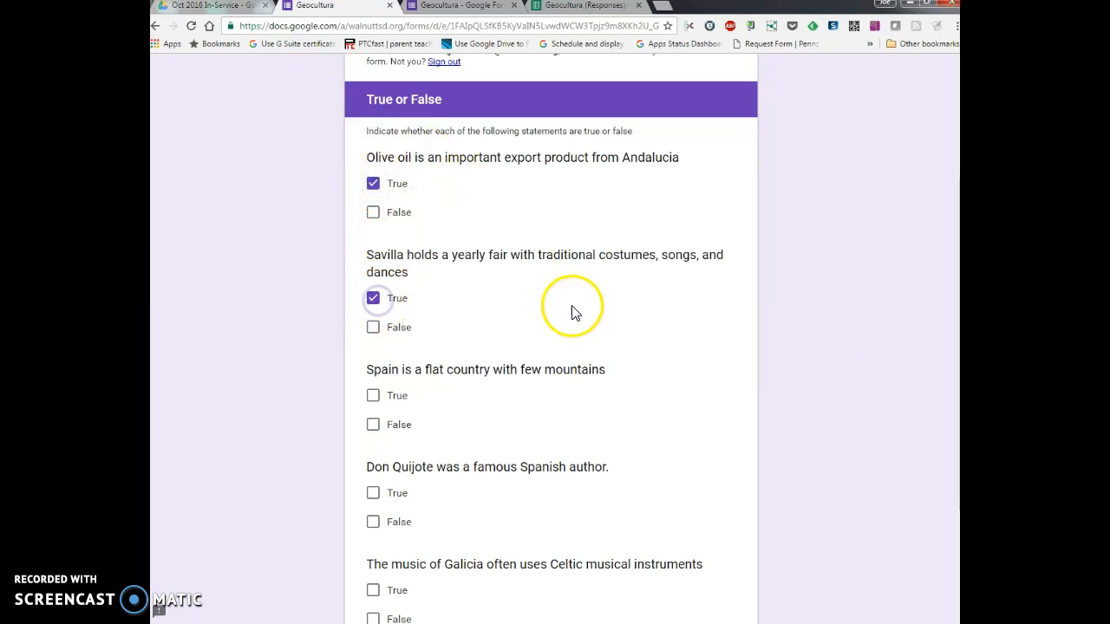
left_click(373, 395)
Step: Mark the Don Quijote statement False and the Galicia music statement True, and continue to the Multiple Choice section
scroll(565, 344, "down", 3)
left_click(373, 392)
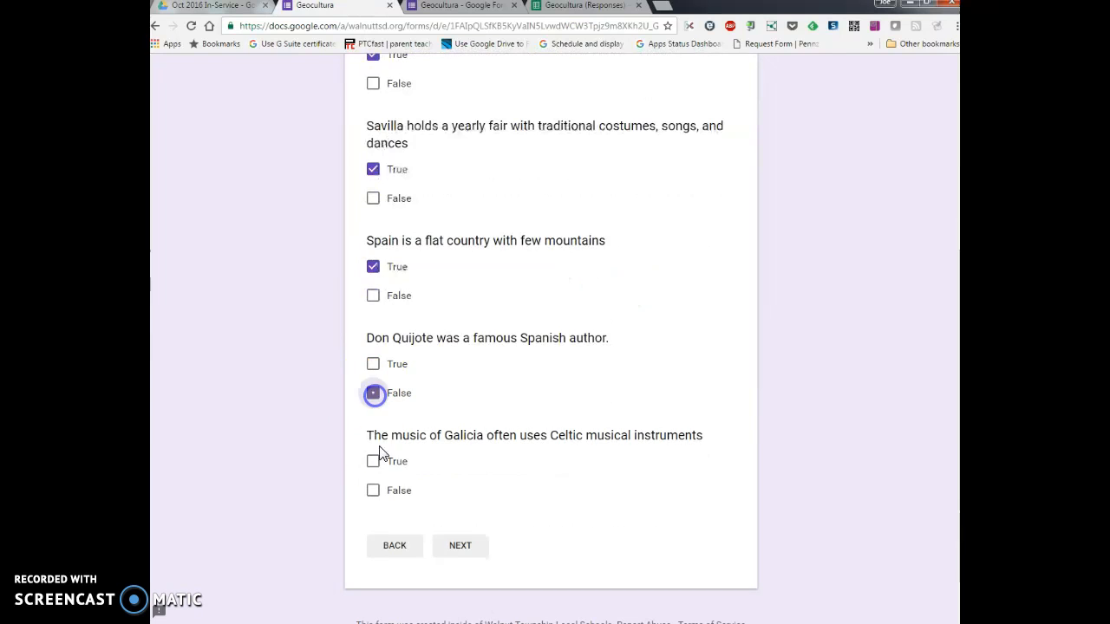
left_click(373, 493)
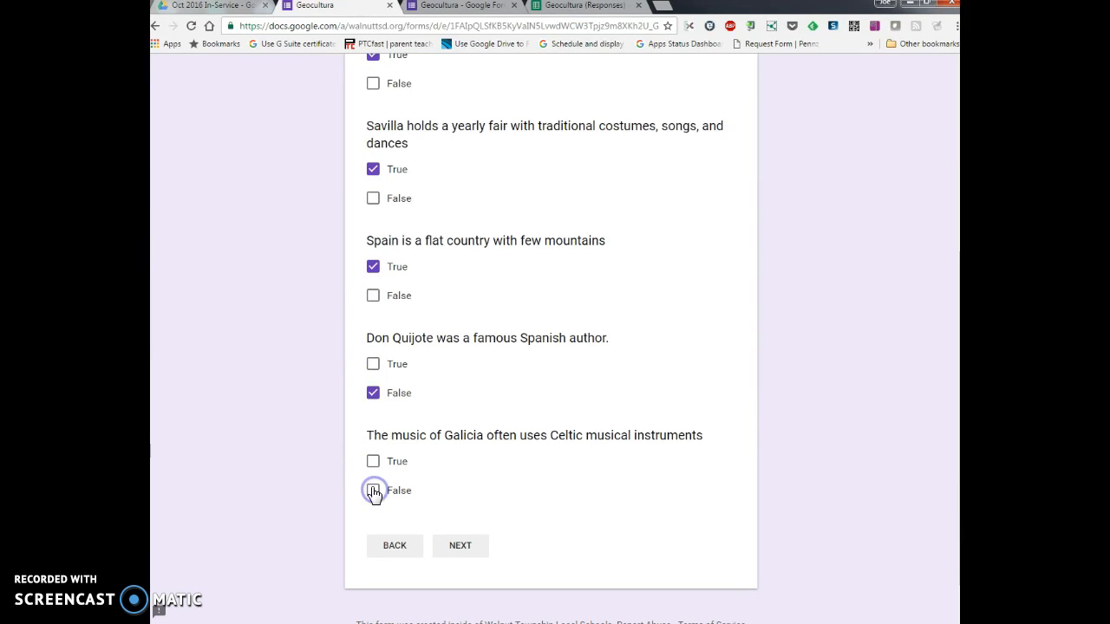
left_click(462, 540)
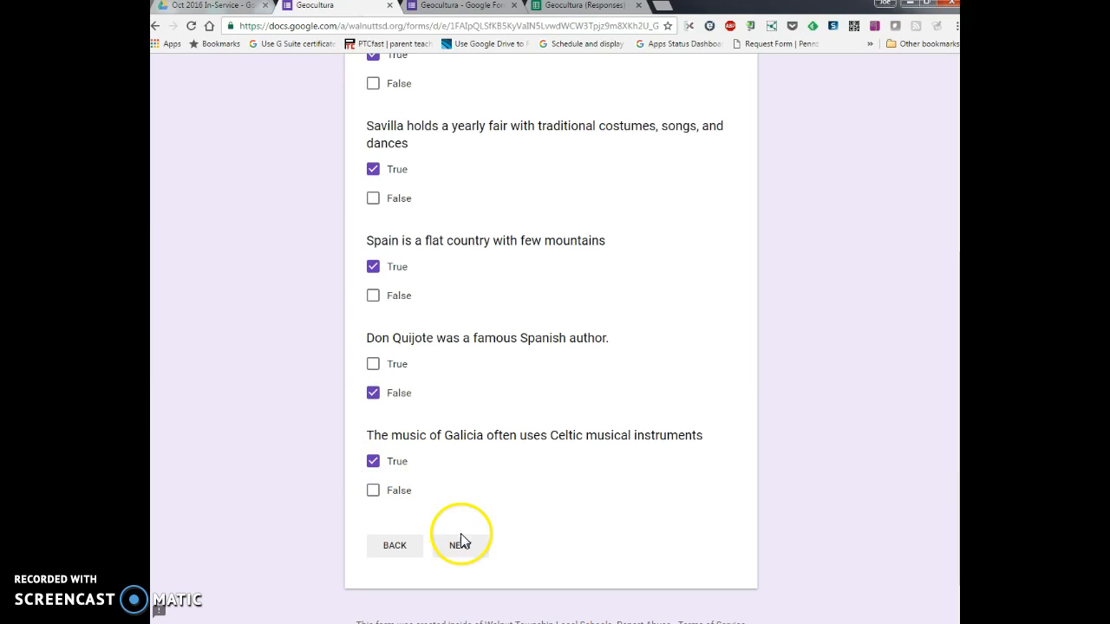
Step: Choose Prehistoric art for Altamira, the Euro for Spain's currency and tortilla for the traditional rice, meat and seafood dish
scroll(634, 231, "down", 3)
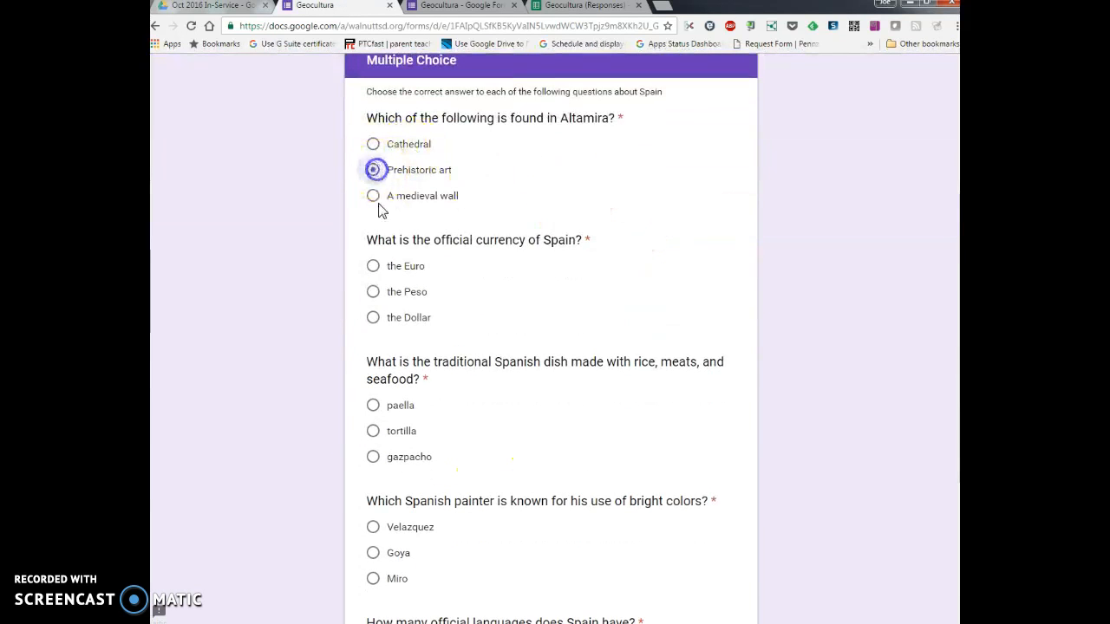
left_click(372, 266)
left_click(375, 431)
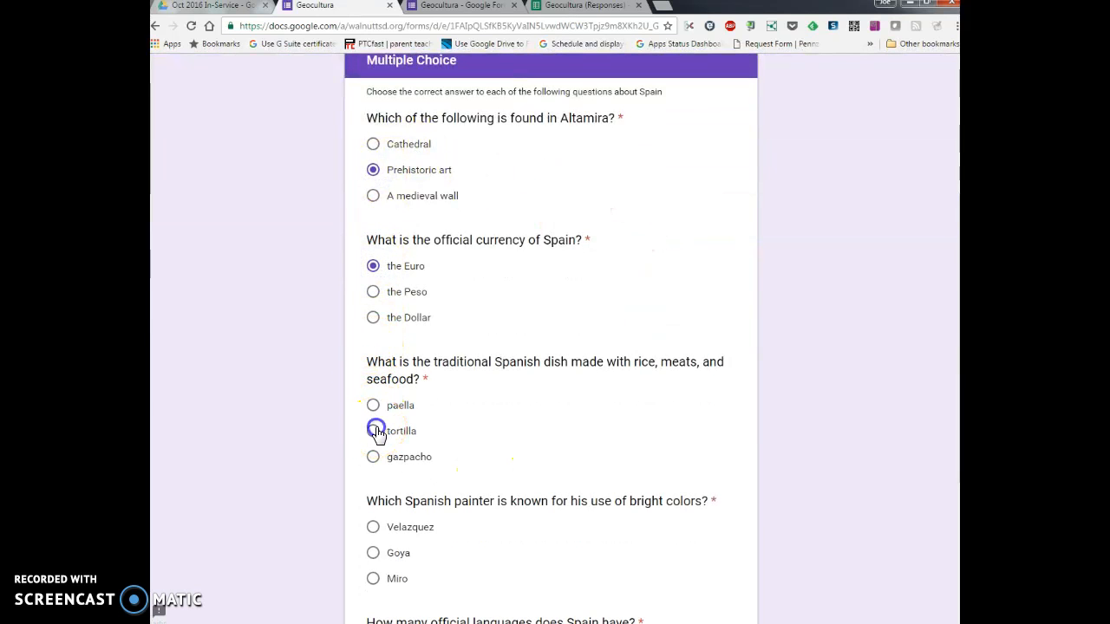
Step: Choose Miro as the painter known for bright colors and Four as the number of official languages, and submit the quiz
scroll(403, 355, "down", 2)
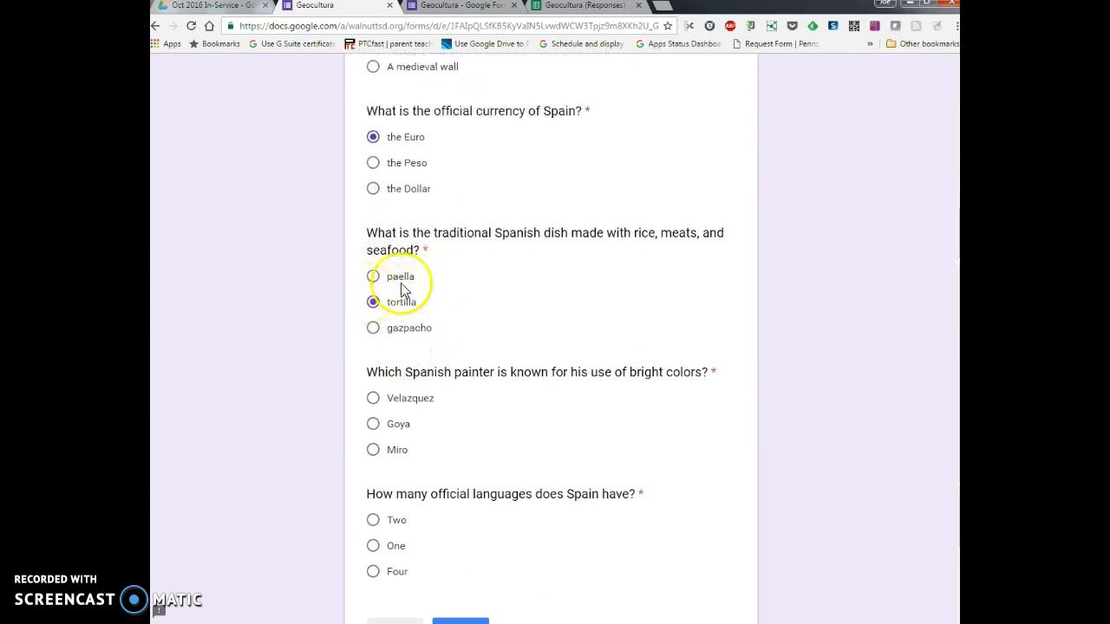
scroll(451, 289, "down", 1)
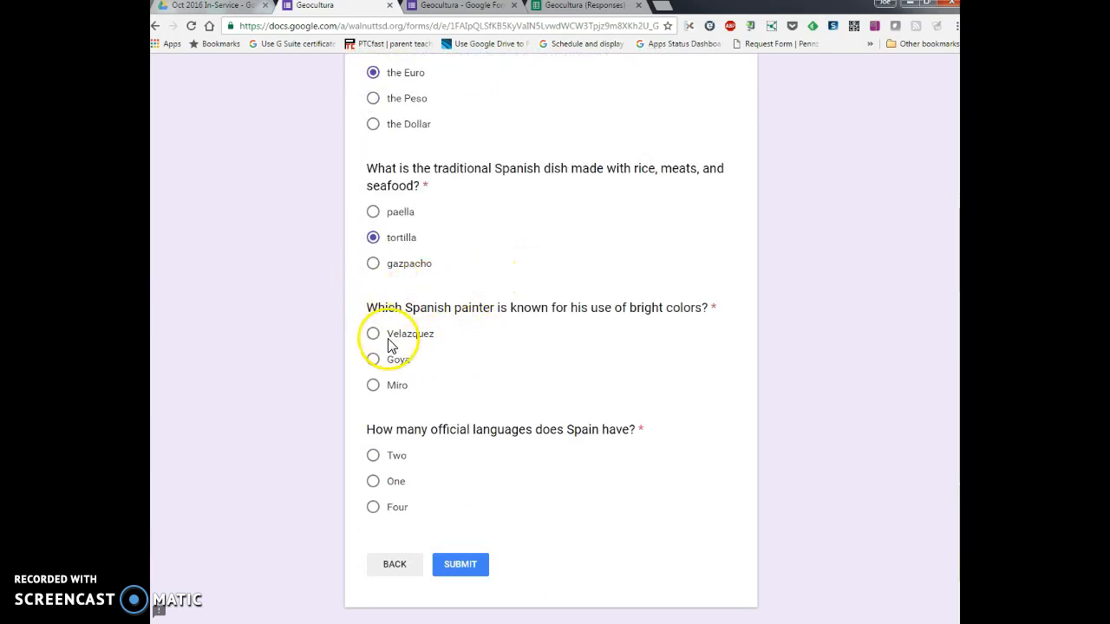
left_click(376, 386)
left_click(374, 510)
left_click(465, 571)
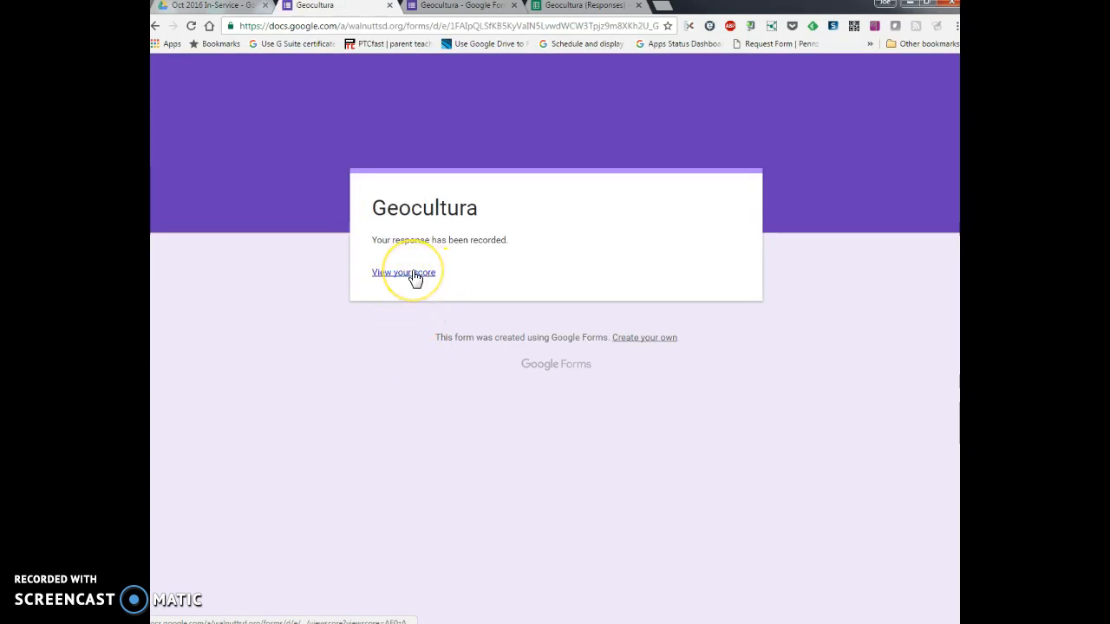
Step: View the score of the submitted quiz, look through the results page and close it
left_click(415, 274)
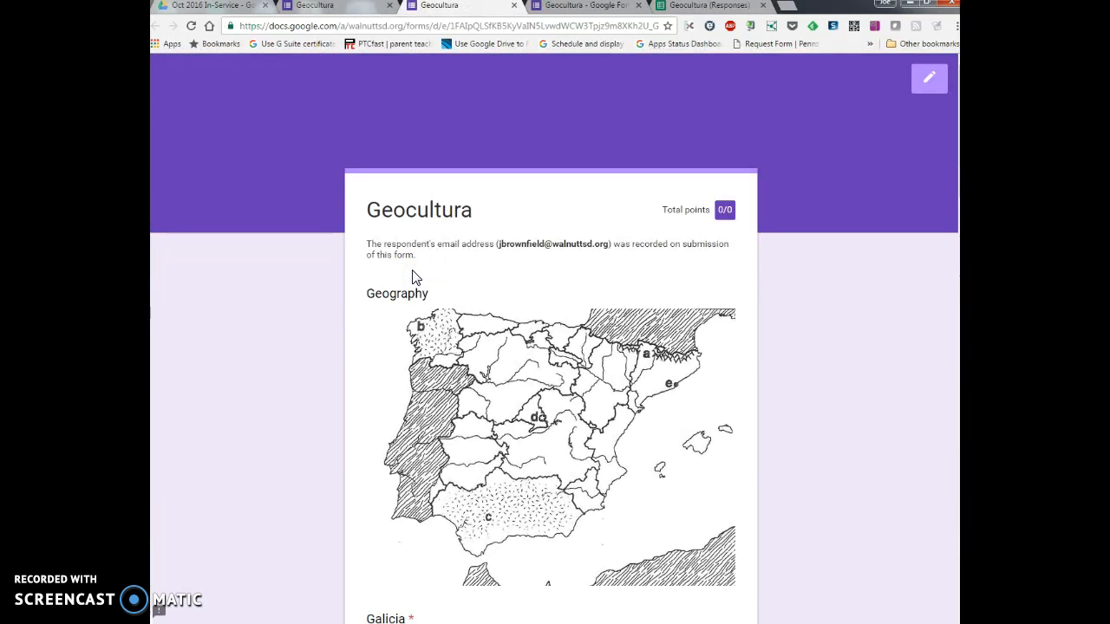
scroll(594, 235, "down", 15)
scroll(594, 236, "up", 4)
scroll(591, 238, "down", 10)
scroll(589, 240, "up", 20)
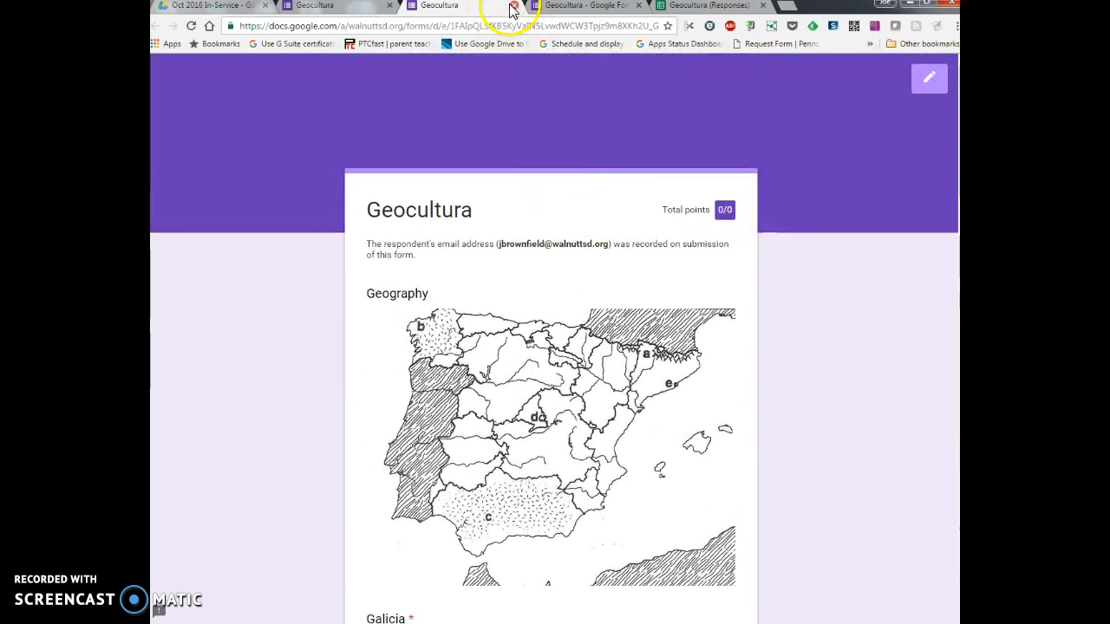
left_click(513, 7)
Step: Switch to the Geocultura (Responses) spreadsheet and browse the add-ons available for it
left_click(573, 7)
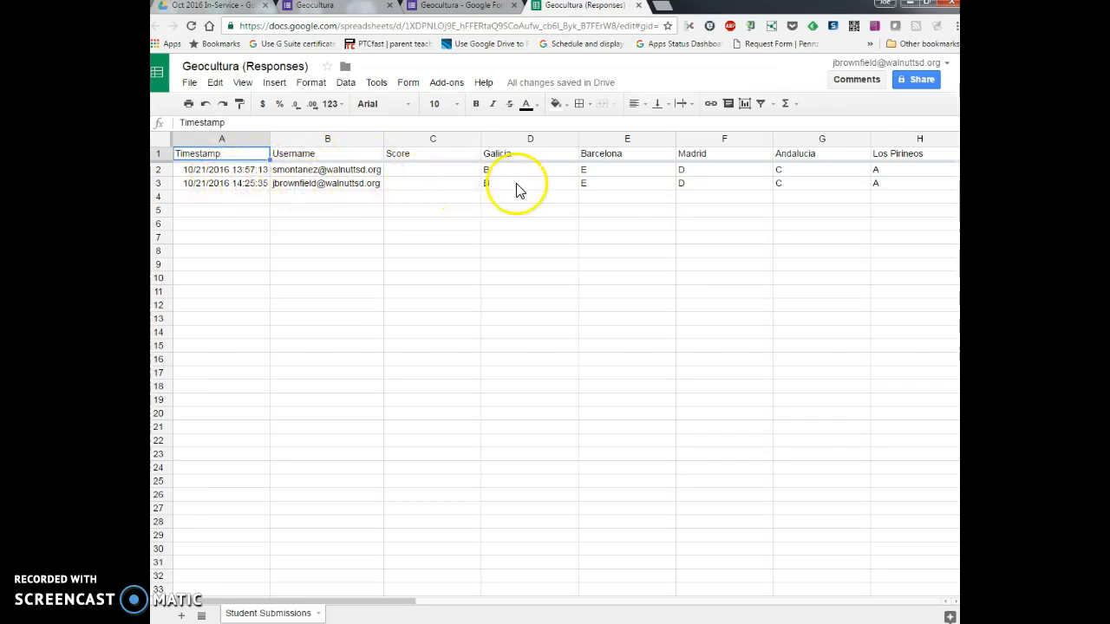
left_click(452, 91)
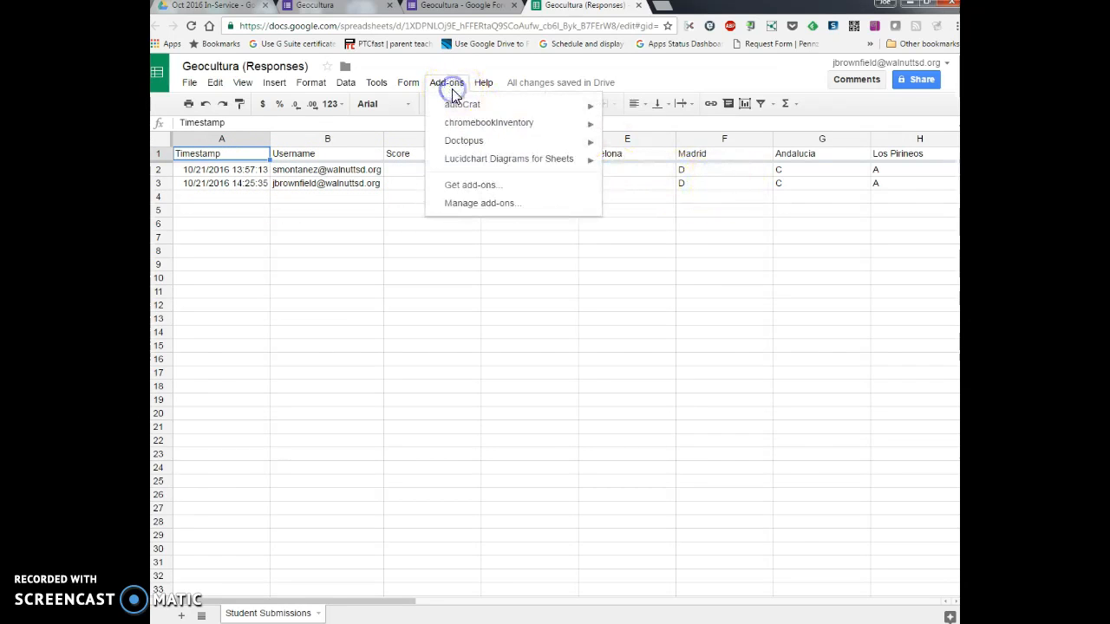
left_click(473, 186)
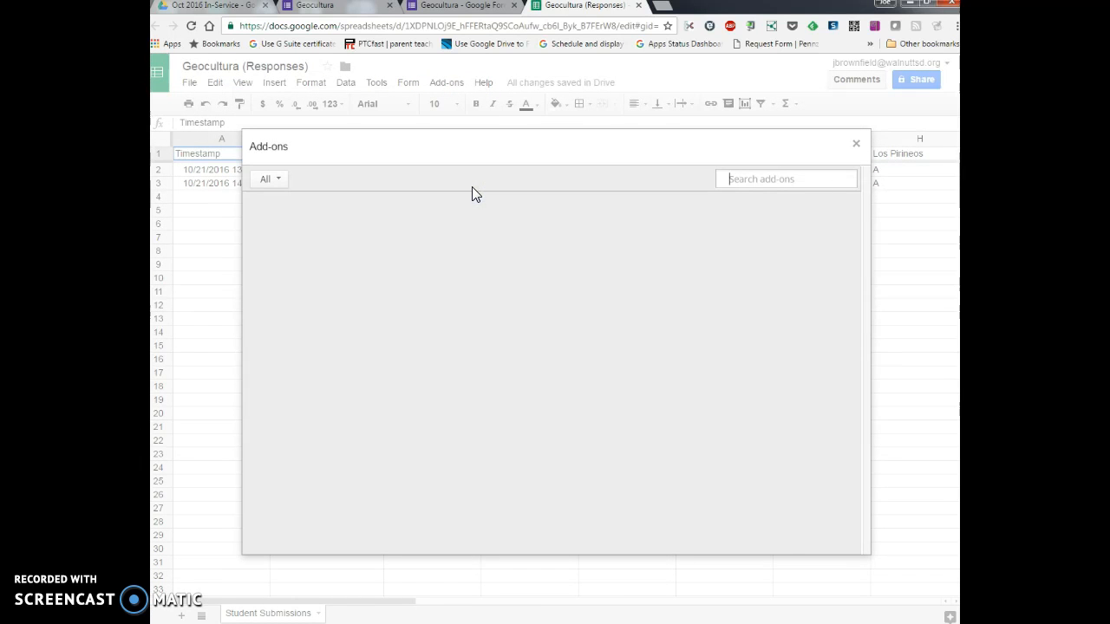
Step: Install the free Flubaroo add-on, allow the permissions it requests and dismiss its introductory note
left_click(484, 319)
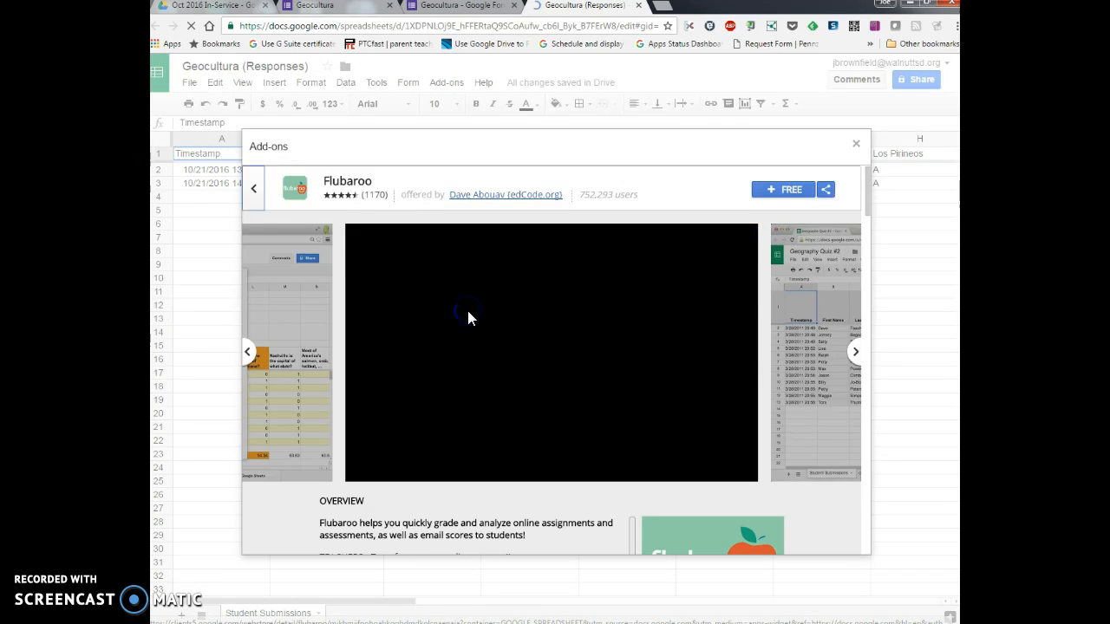
left_click(798, 190)
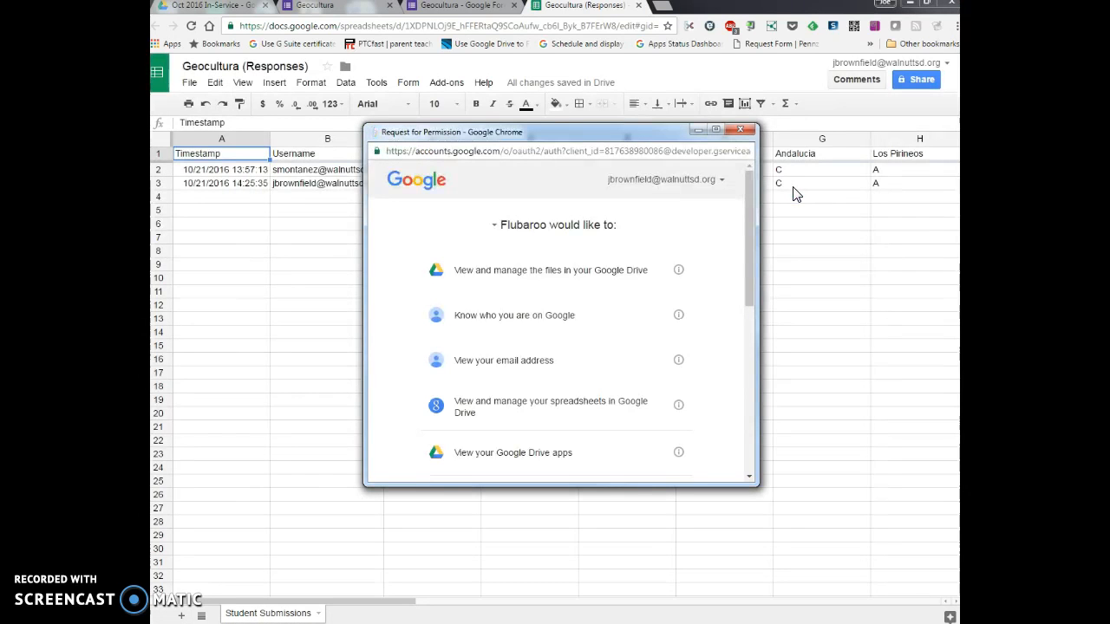
scroll(700, 269, "down", 5)
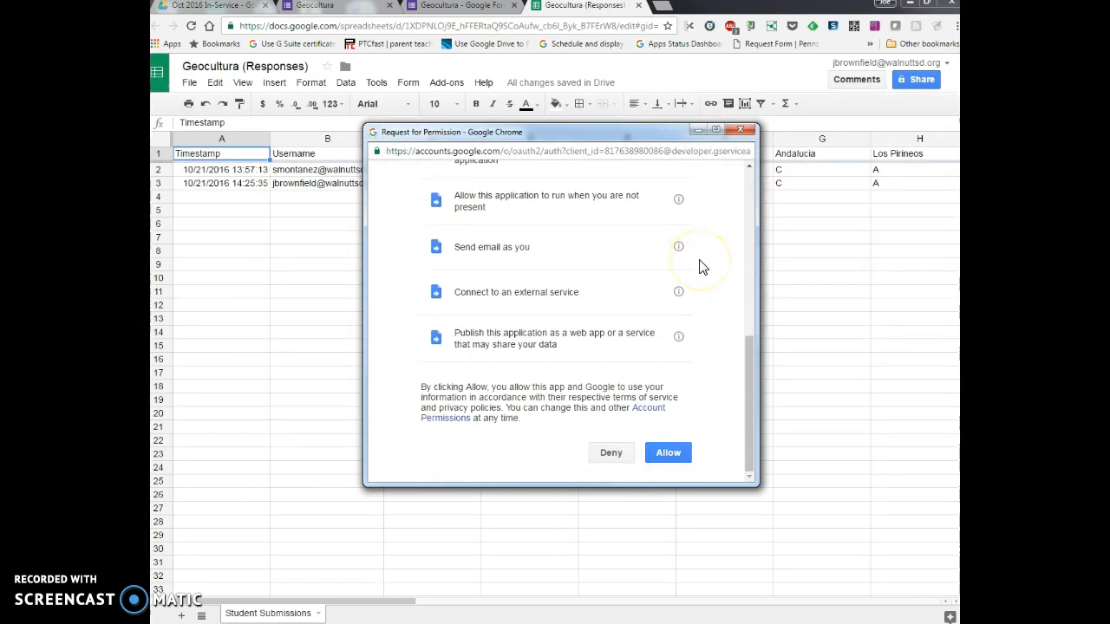
left_click(669, 453)
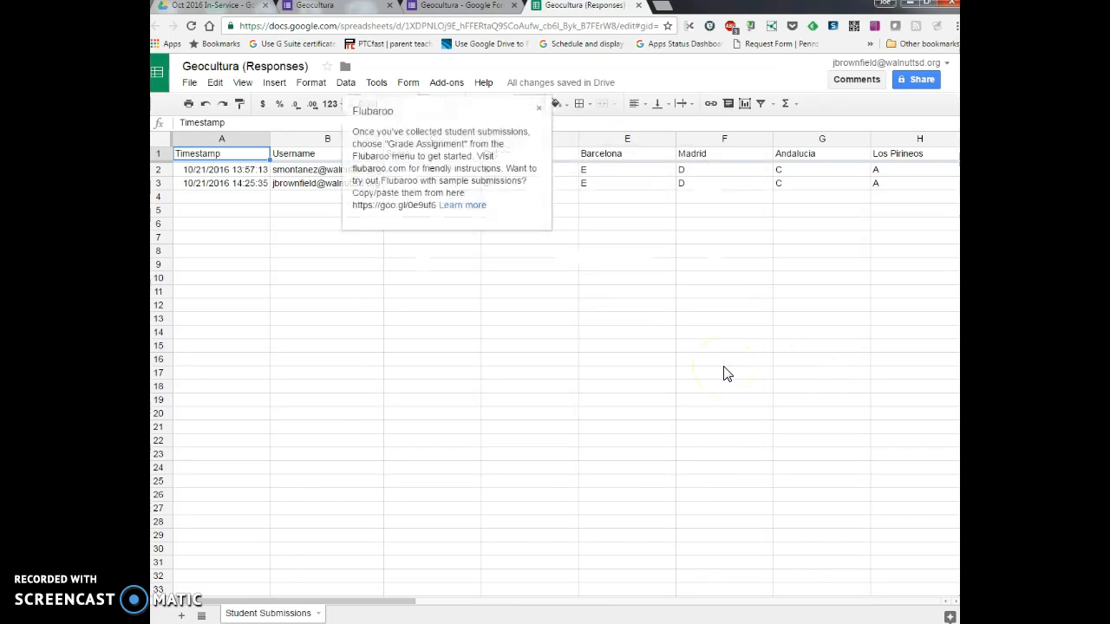
left_click(538, 110)
Step: Start grading the assignment with Flubaroo and set the Score column's grading option to Skip Grading
left_click(444, 83)
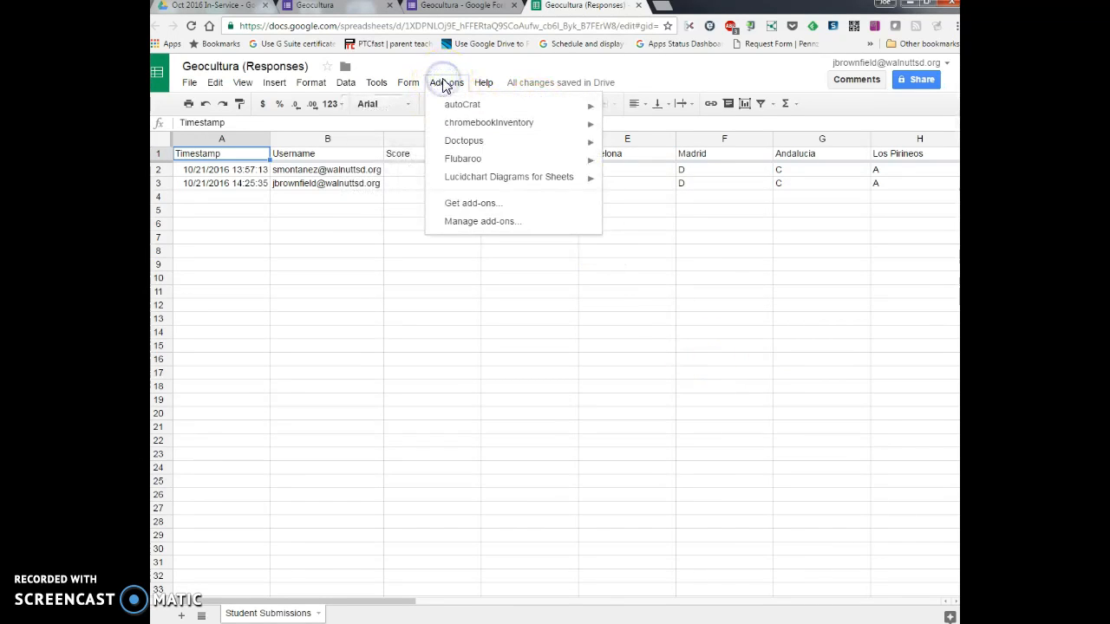
mouse_move(508, 160)
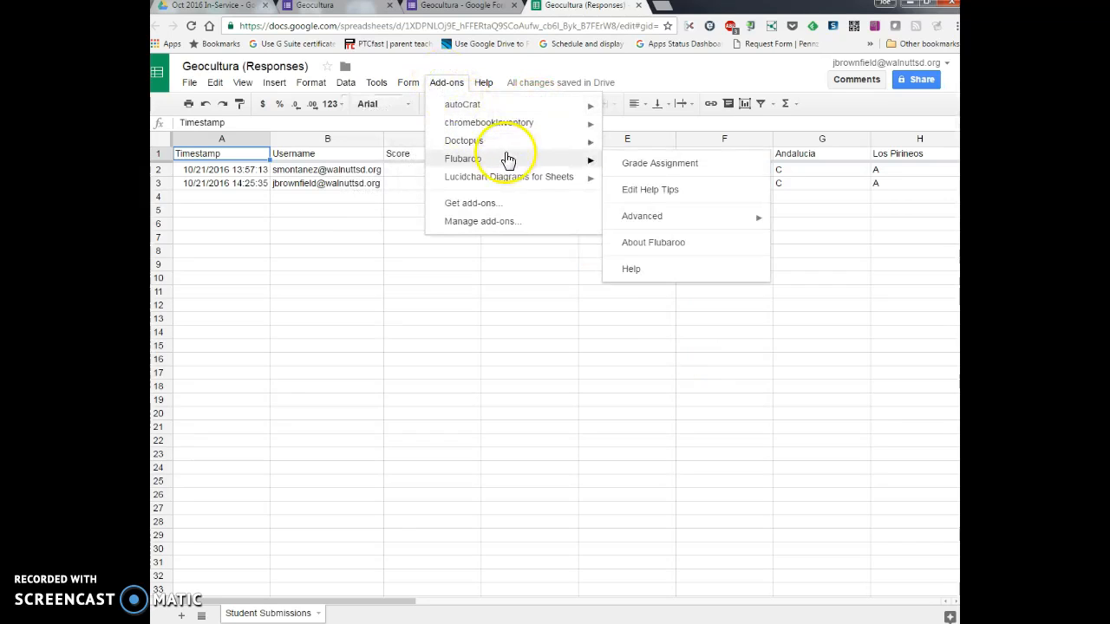
left_click(638, 170)
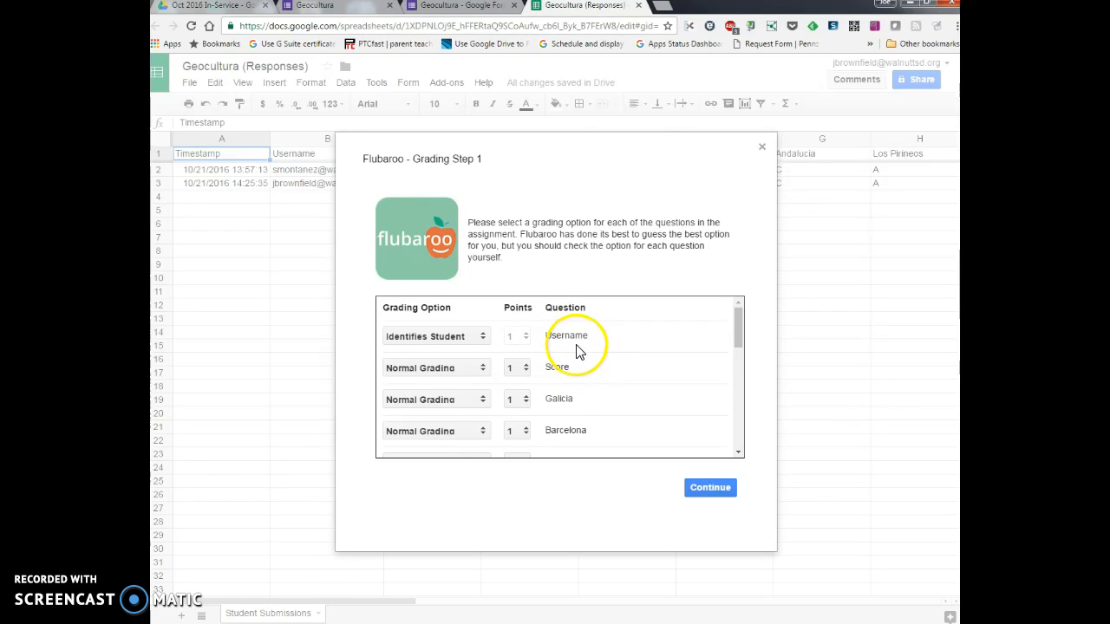
left_click(474, 372)
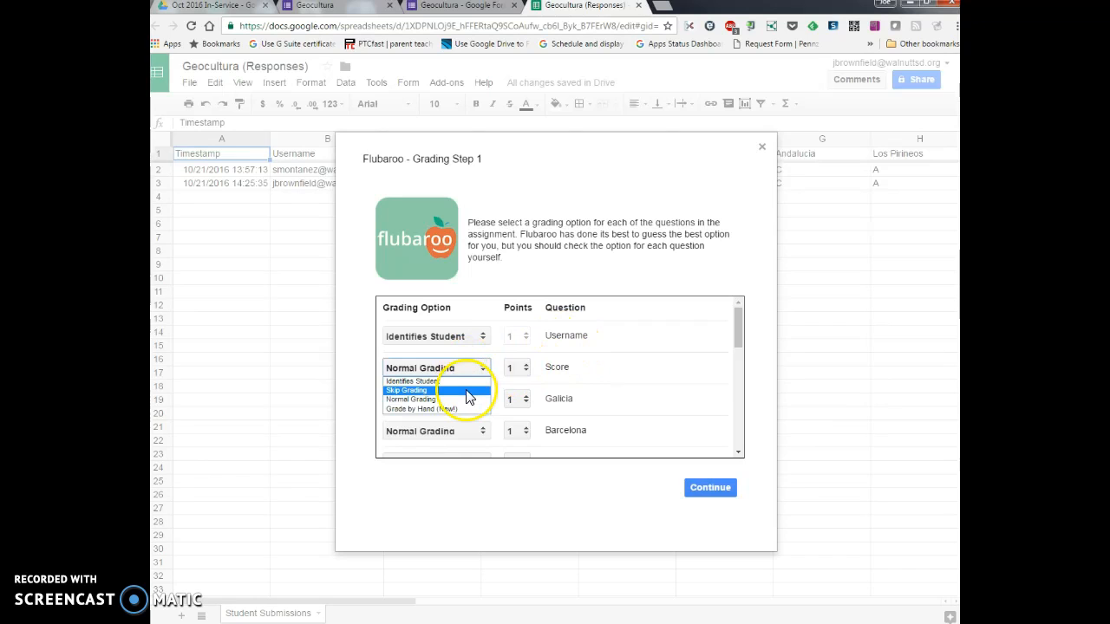
left_click(468, 392)
Step: Check the grading options and points of all quiz questions, and open the point value of the official currency question
scroll(607, 359, "down", 2)
scroll(588, 349, "up", 2)
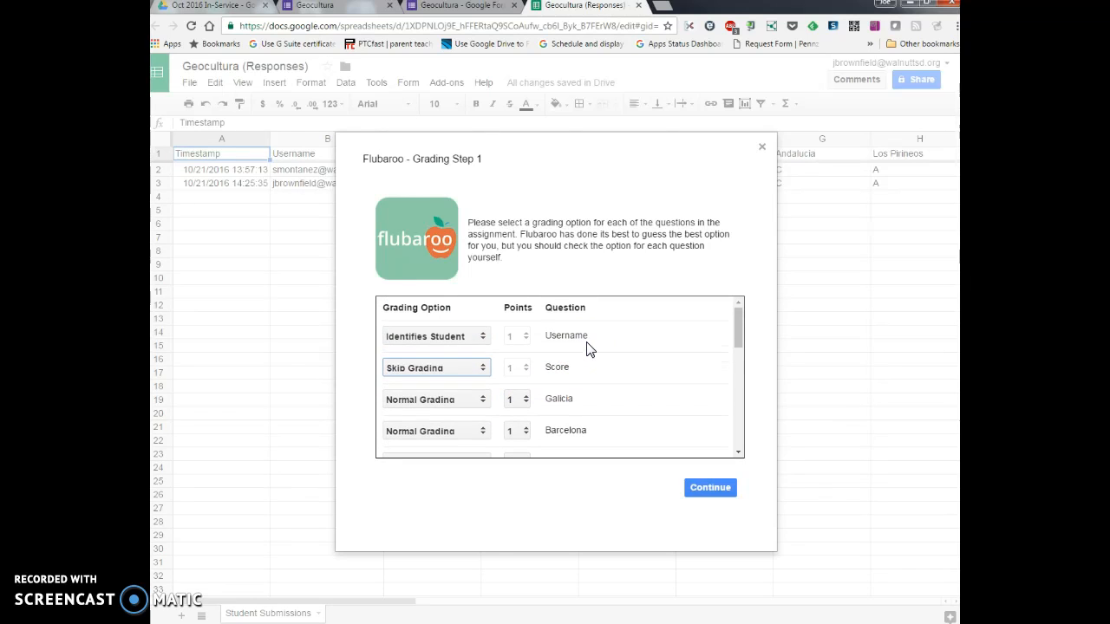
scroll(568, 364, "down", 3)
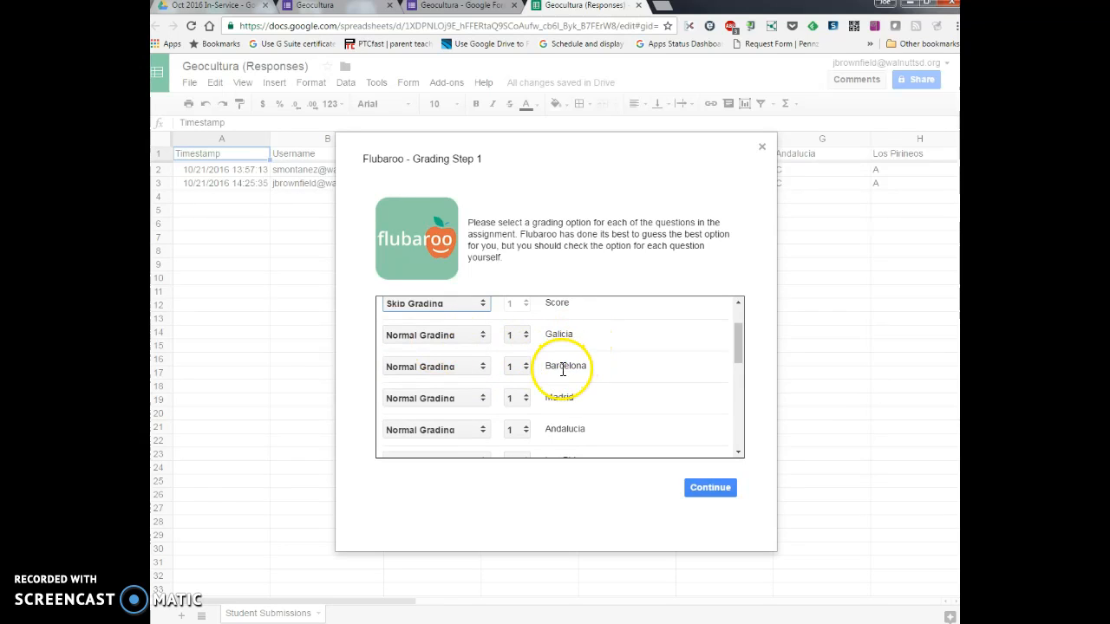
scroll(562, 386, "down", 8)
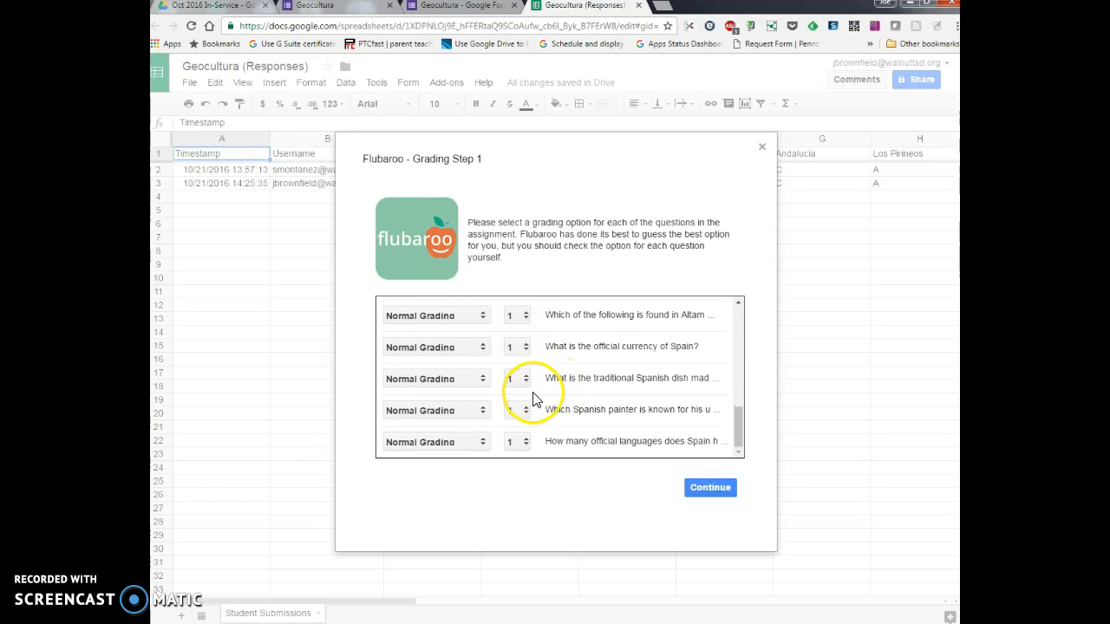
left_click(529, 350)
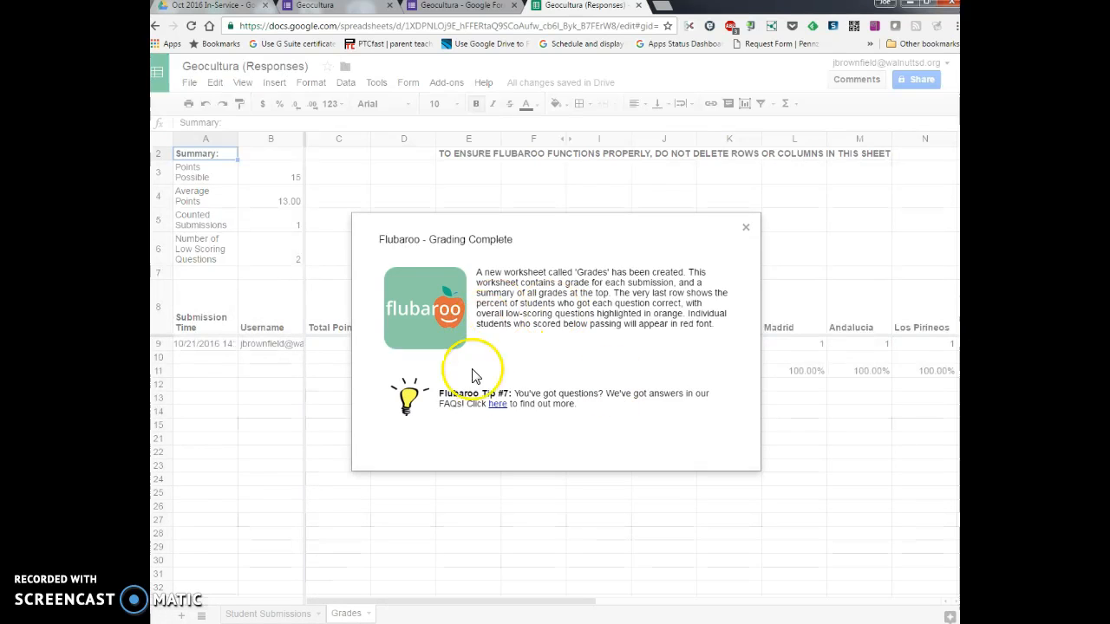
Step: Close the grading completion message and examine the per-question results across the Grades sheet, including the highlighted low-scoring questions
left_click(746, 229)
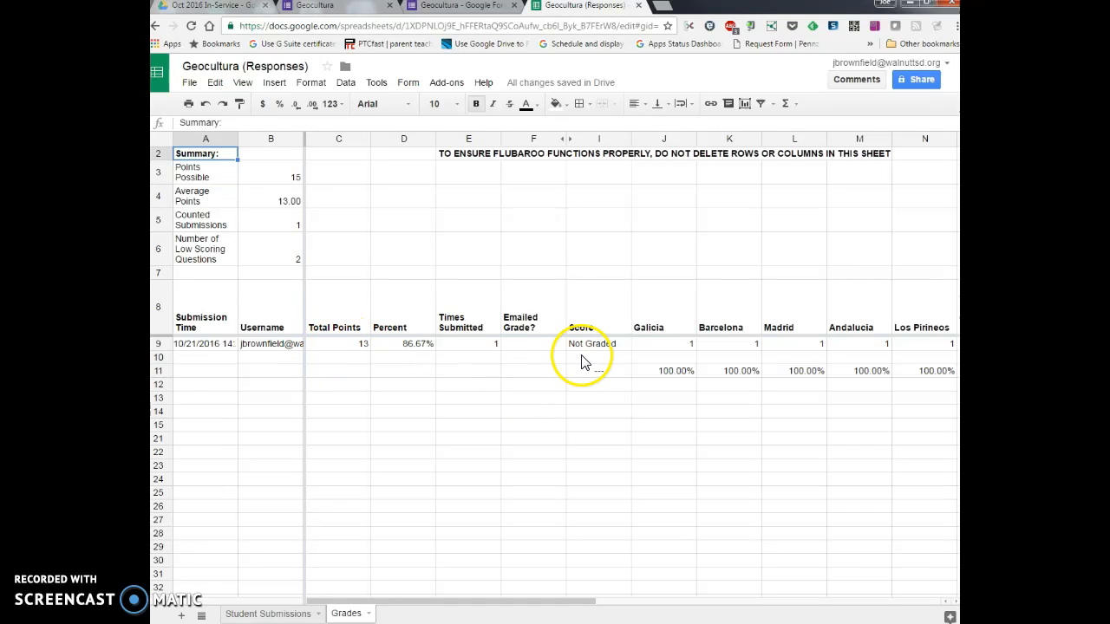
left_click_drag(590, 604, 719, 604)
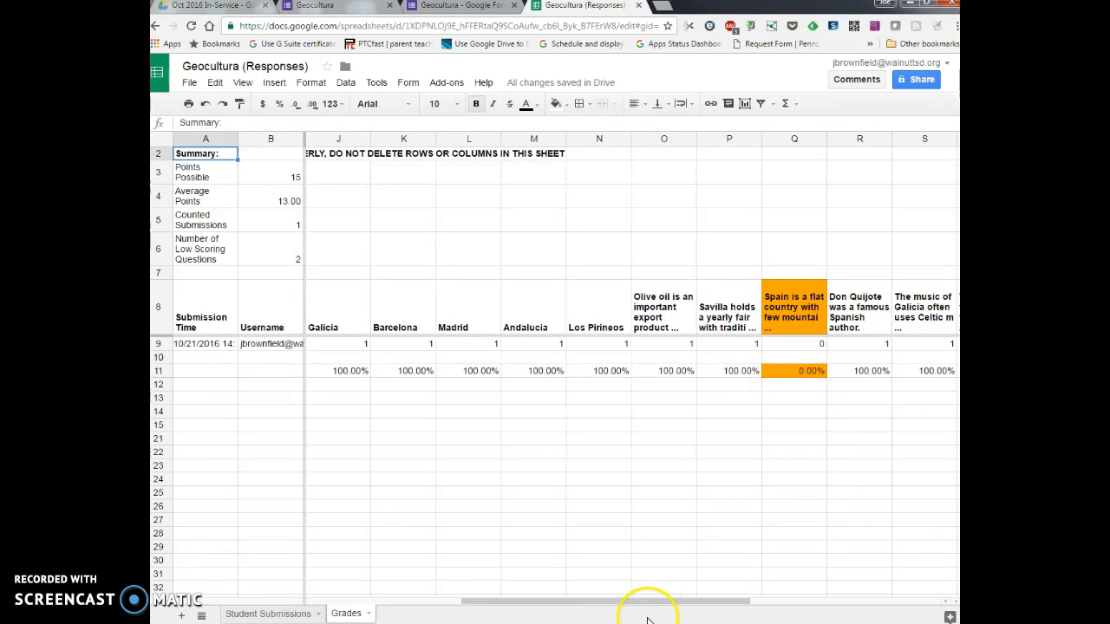
left_click_drag(657, 608, 785, 602)
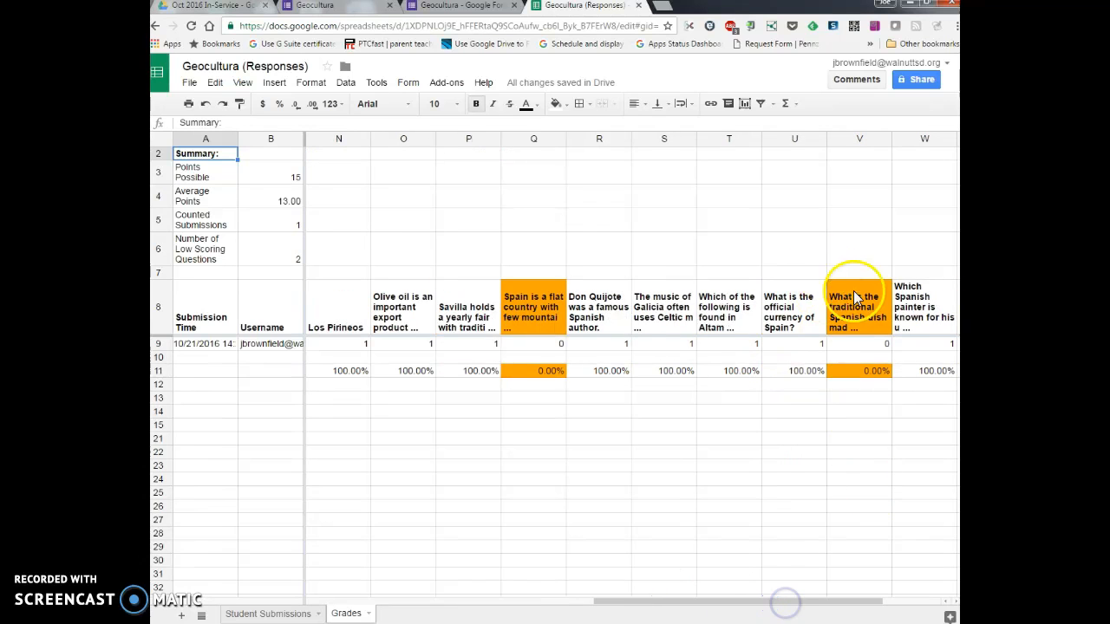